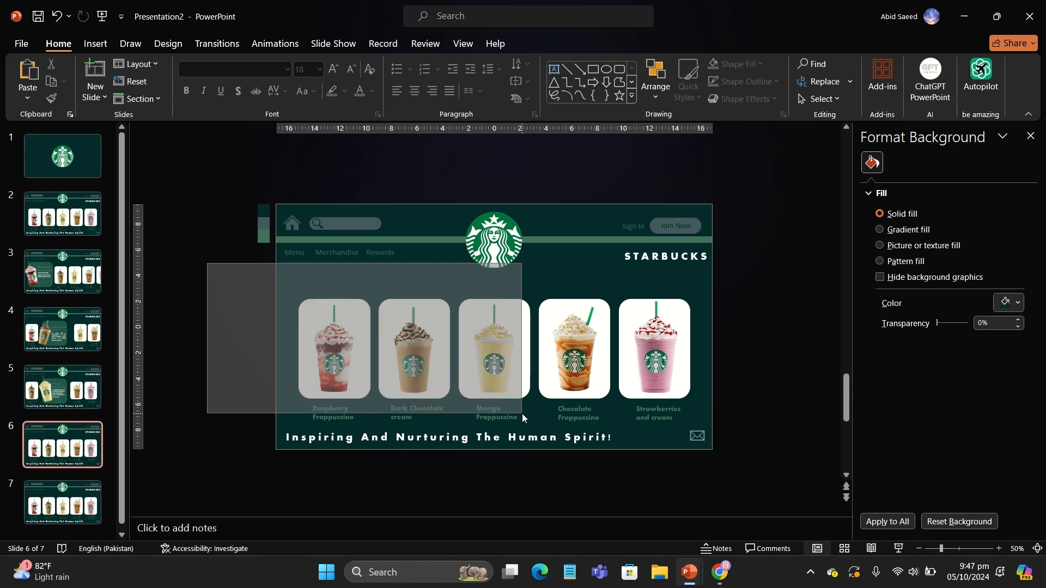
Step: On slide 6, select the first three drink cards and shift them to the left
left_click(262, 304)
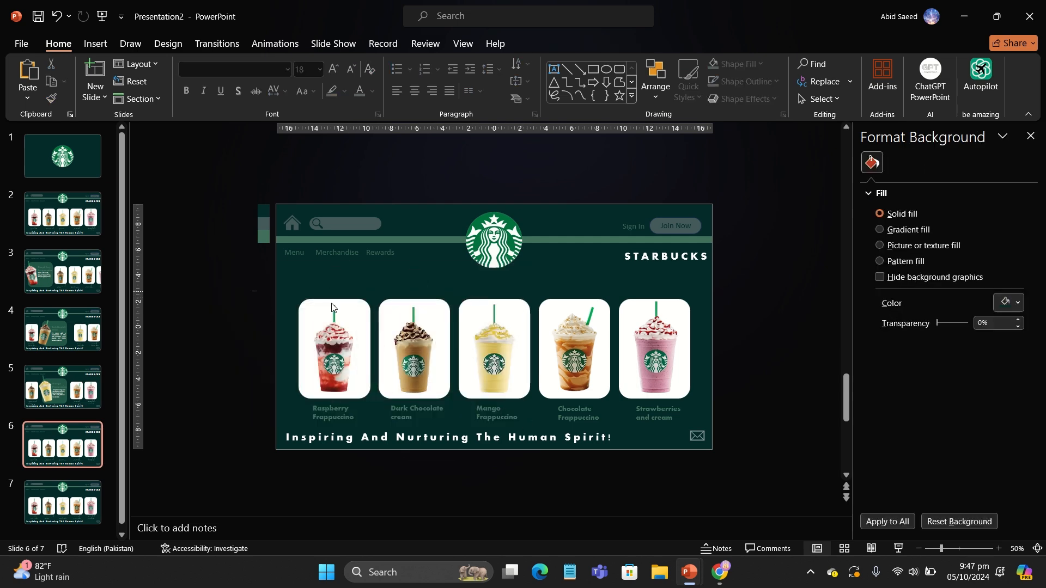
left_click_drag(252, 291, 534, 423)
left_click(452, 419, "shift")
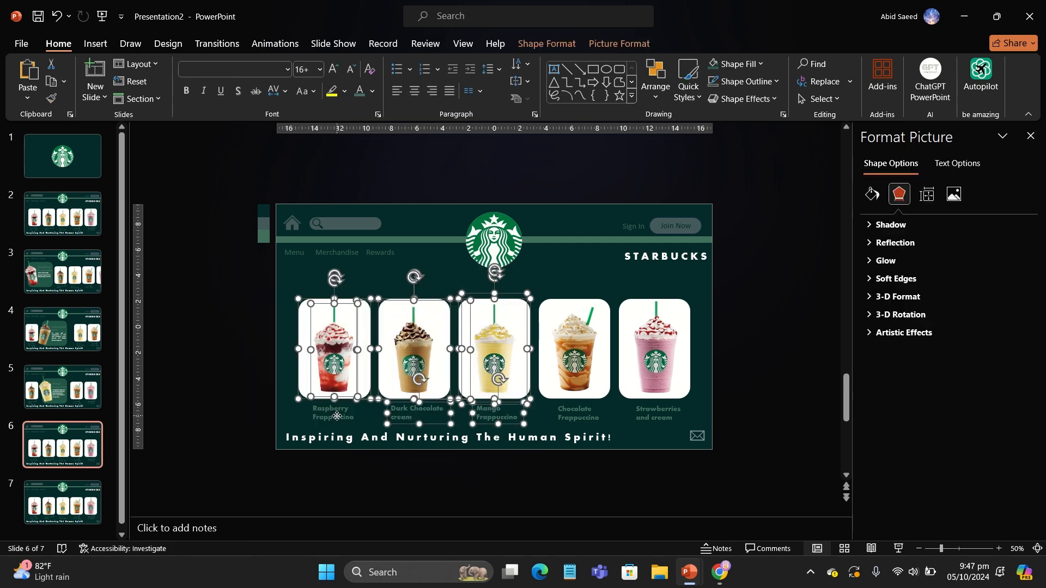
key("Left")
key("Left")
key("Left")
key("Left")
key("Left")
key("Left")
key("Left")
key("Left")
key("Left")
key("Left")
key("Left")
key("Left")
key("Left")
key("Left")
key("Left")
key("Left")
key("Left")
key("Left")
key("Left")
key("Left")
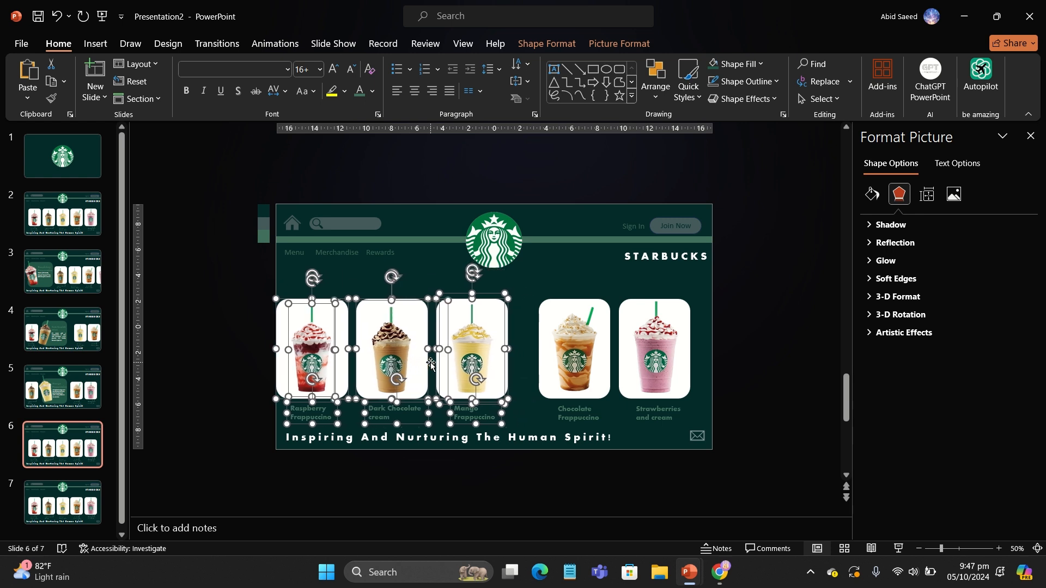
key("Left")
key("Left")
key("Left")
key("Left")
key("Left")
key("Left")
key("Left")
key("Left")
key("Left")
key("Left")
key("Left")
key("Left")
key("Left")
key("Left")
key("Left")
key("Left")
key("Left")
key("Left")
key("Left")
key("Left")
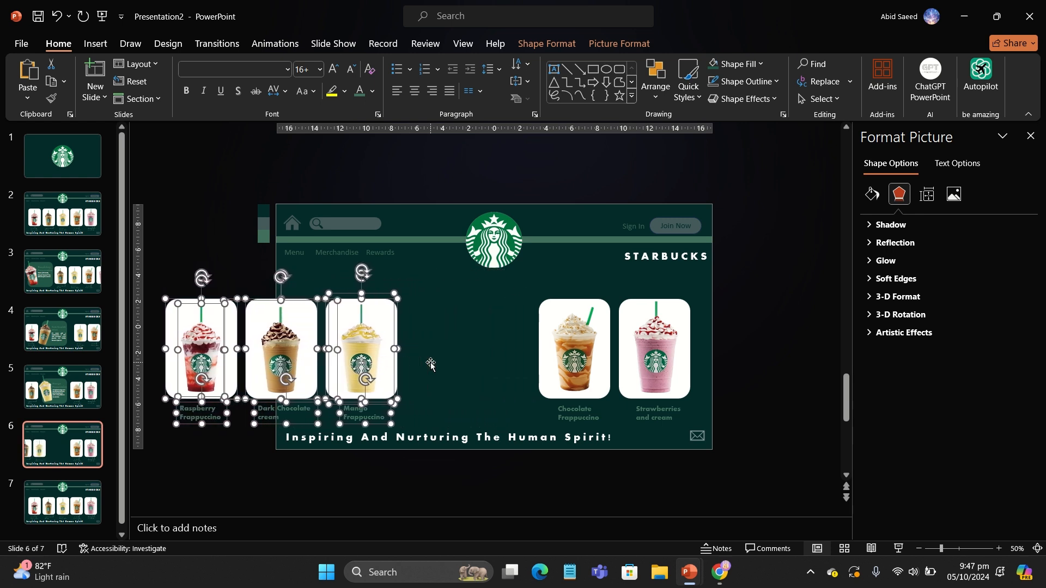
key("Right")
key("Right")
key("Right")
key("Right")
key("Right")
key("Right")
key("Right")
key("Right")
key("Right")
key("Right")
key("Right")
key("Right")
key("Right")
key("Right")
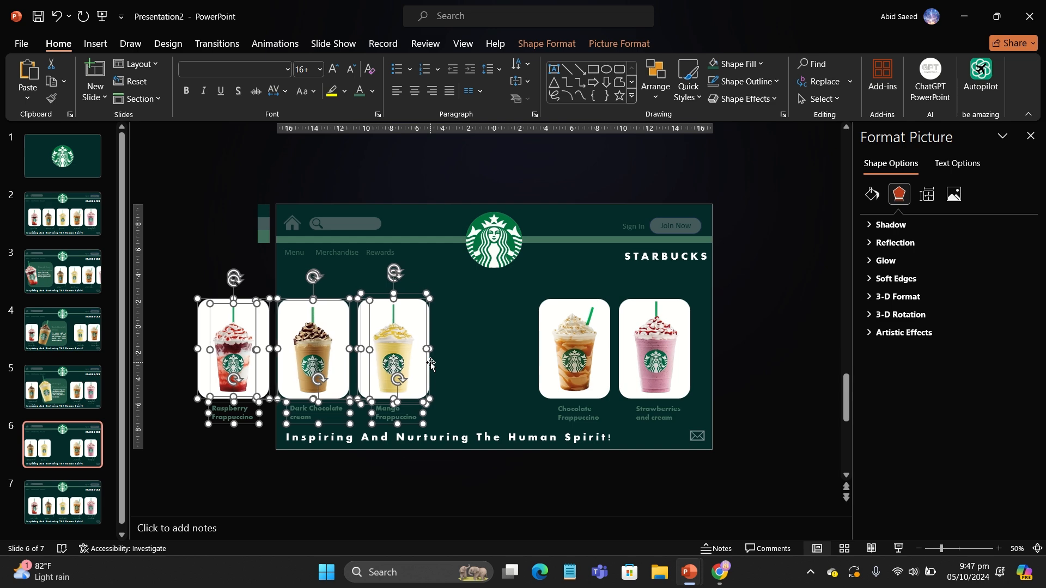
Step: Resize the Chocolate Frappuccino card's rounded rectangle to 11 cm by 11 cm
left_click(531, 294)
left_click(569, 321)
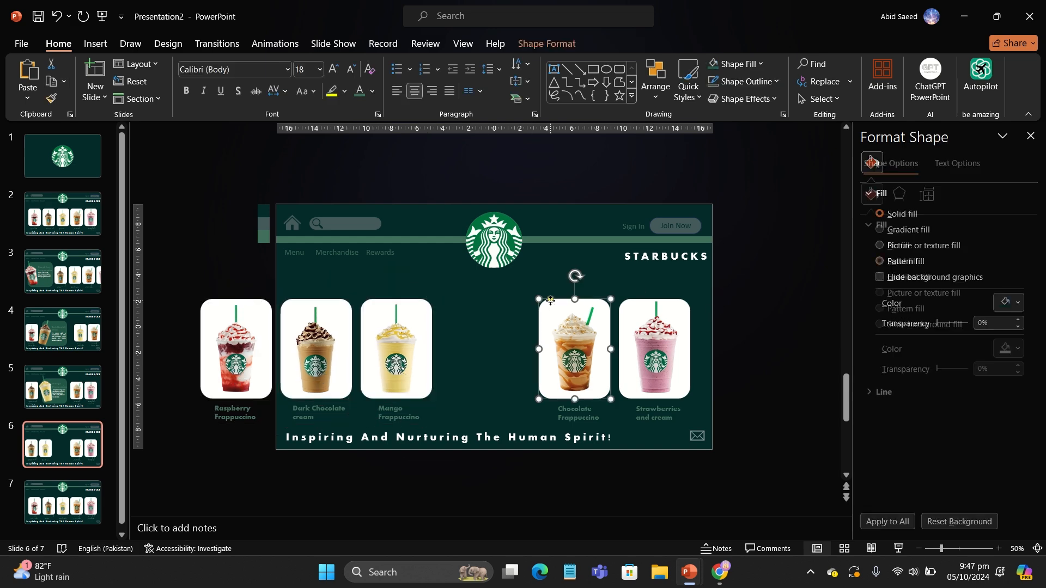
left_click(547, 44)
type("11")
key("Tab")
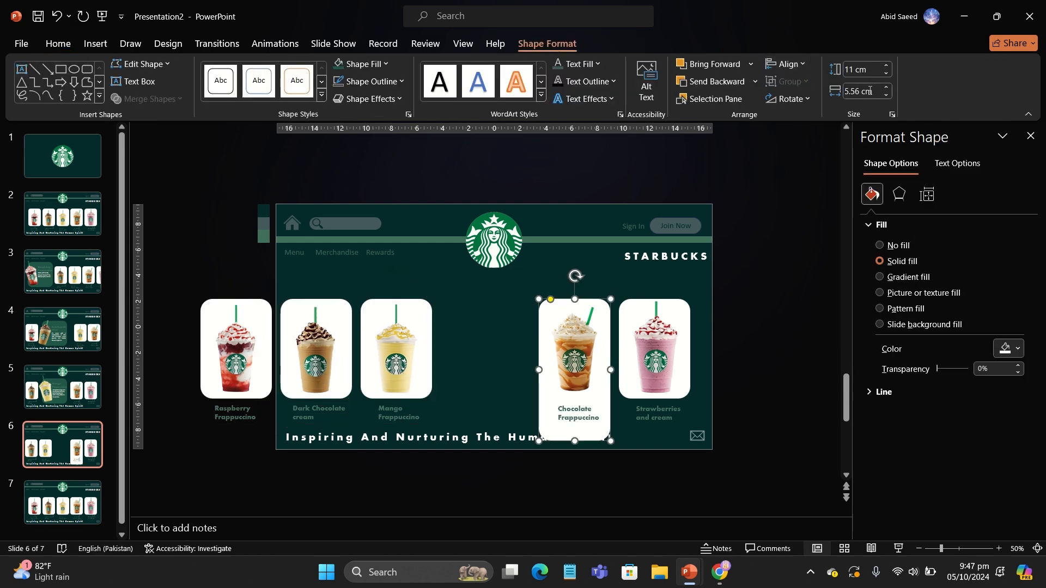
type("11")
key("Return")
Step: Move the chocolate drink picture and its enlarged card left into the gap beside the Mango card
left_click_drag(583, 397, 508, 376)
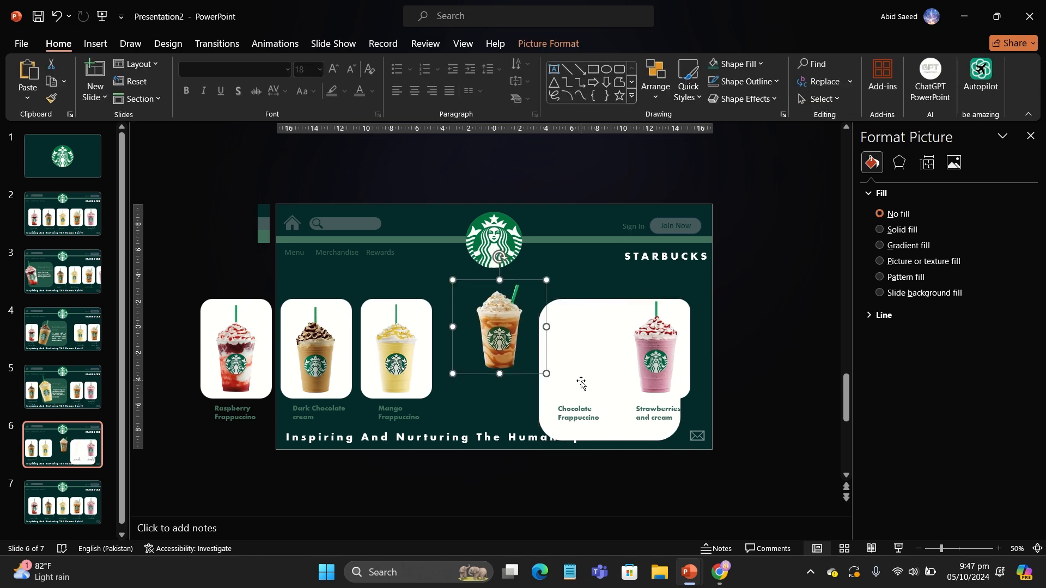
left_click_drag(579, 382, 492, 360)
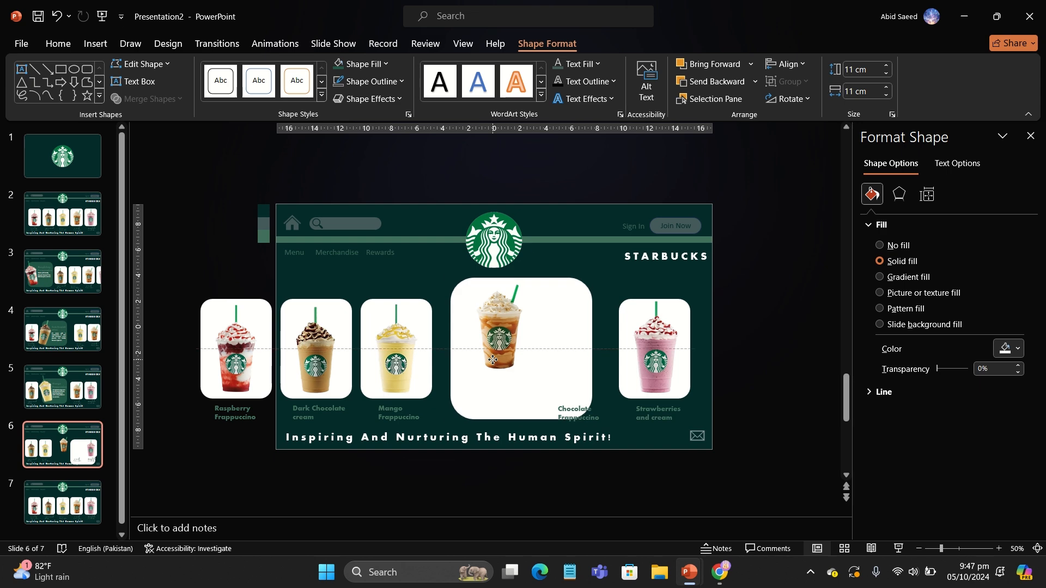
Step: Enlarge the Chocolate Frappuccino picture, place it over the card's left edge and tilt it slightly
left_click(508, 338)
left_click_drag(452, 283, 382, 236)
left_click_drag(452, 225, 463, 277)
left_click_drag(475, 241, 497, 242)
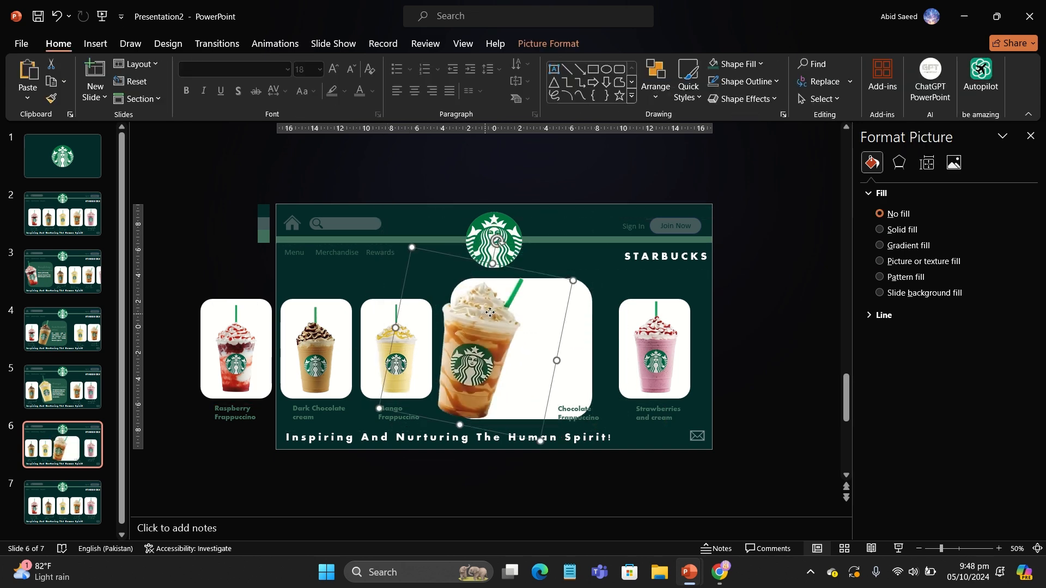
left_click_drag(485, 313, 486, 315)
left_click(232, 268)
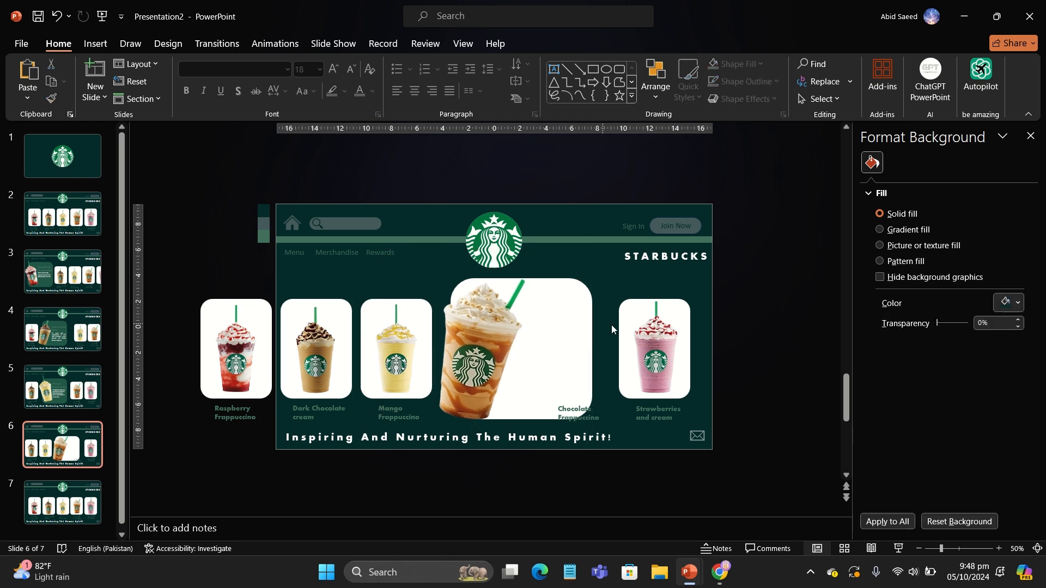
Step: Select the Strawberries and cream card and nudge it slightly left
left_click_drag(607, 295, 695, 424)
key("Left")
key("Left")
key("Left")
key("Left")
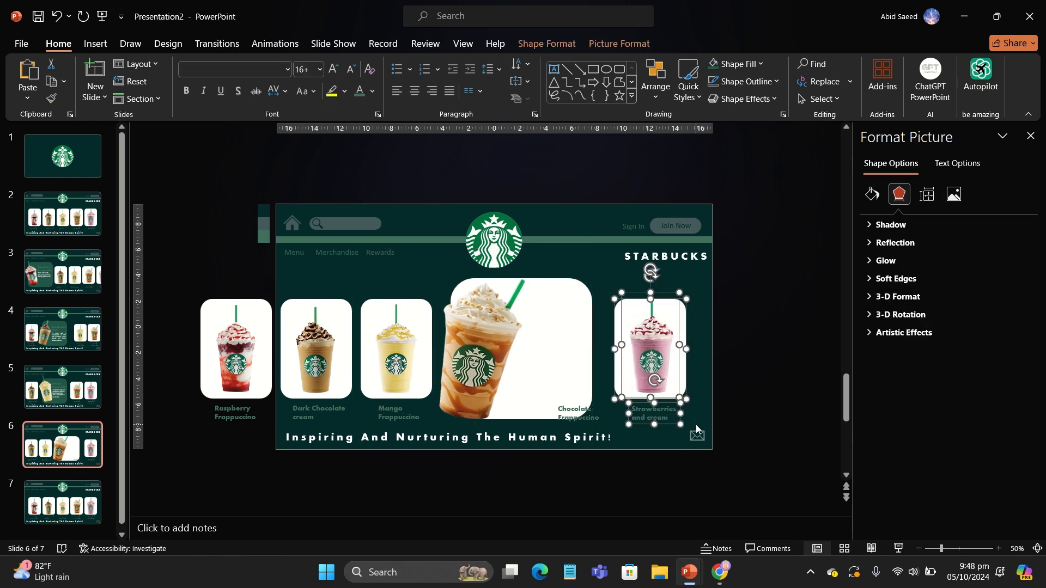
left_click(785, 403)
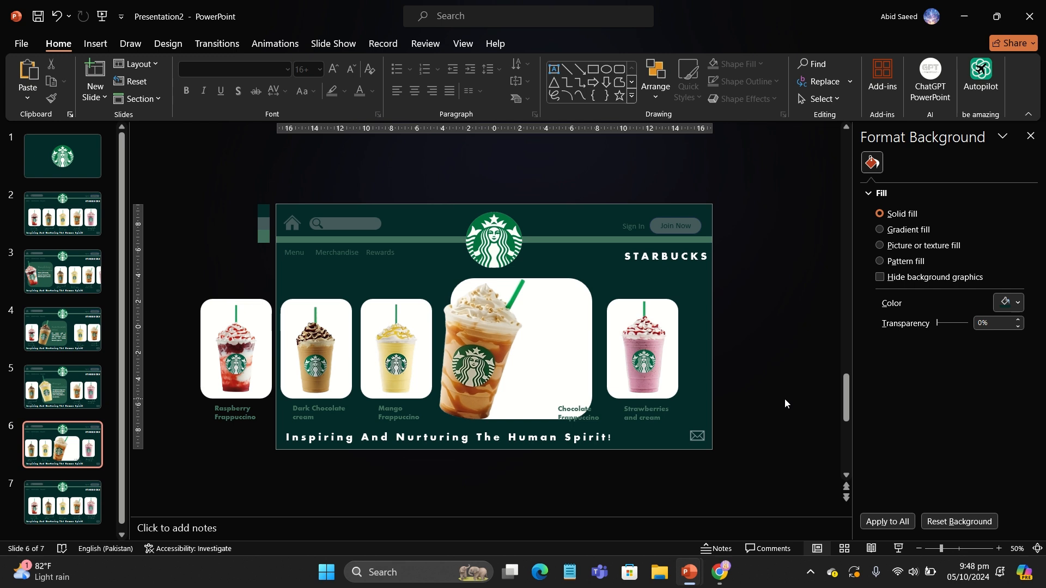
Step: Move the Chocolate Frappuccino label into the card's upper right and set its font size to 32
left_click(579, 413)
left_click_drag(589, 403, 567, 334)
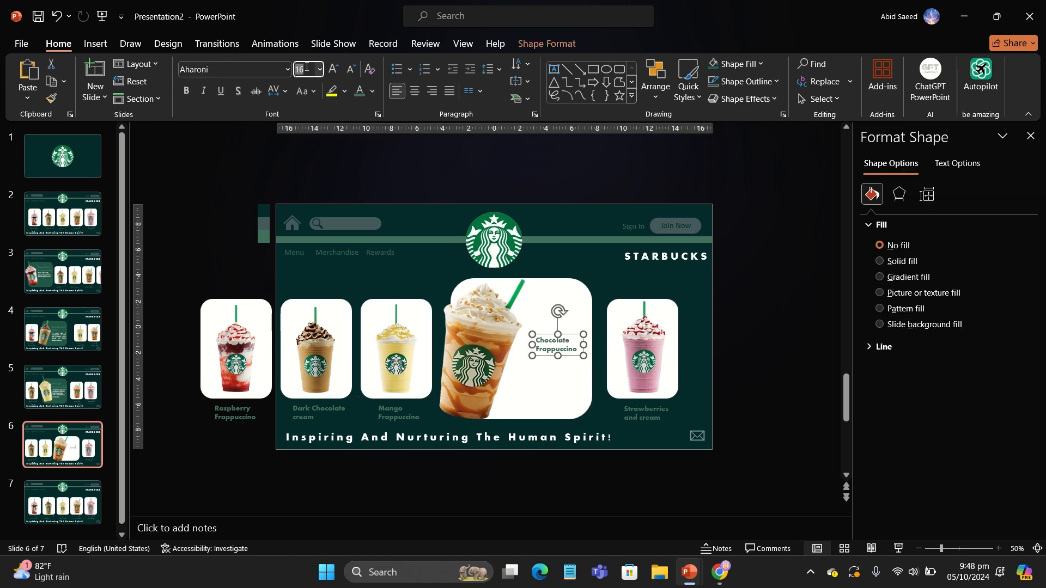
type("32")
key("Return")
Step: Resize the Chocolate Frappuccino label box and reduce its font size to 28
left_click_drag(582, 371, 611, 334)
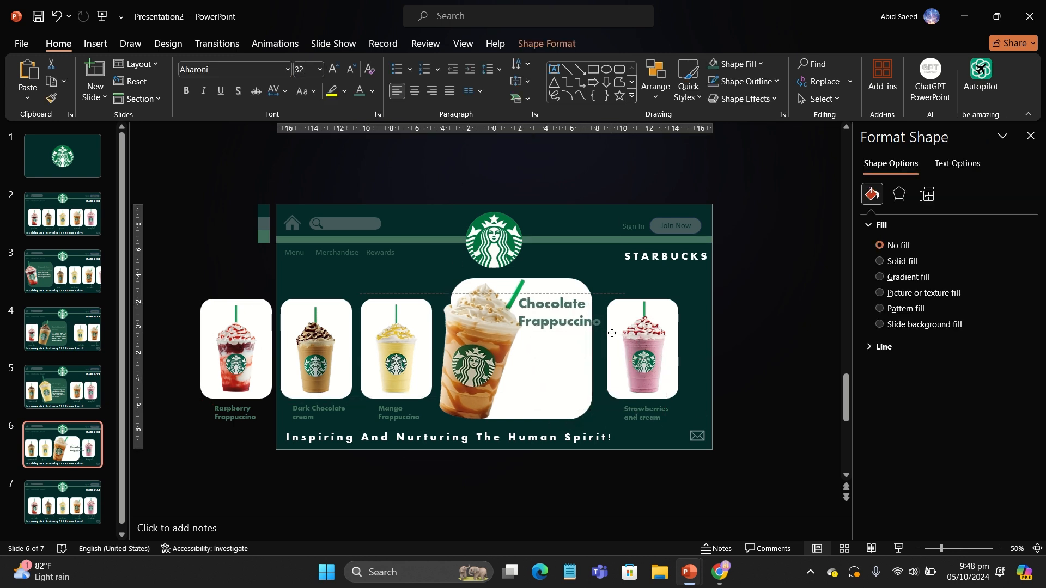
left_click_drag(479, 340, 476, 340)
left_click(599, 322)
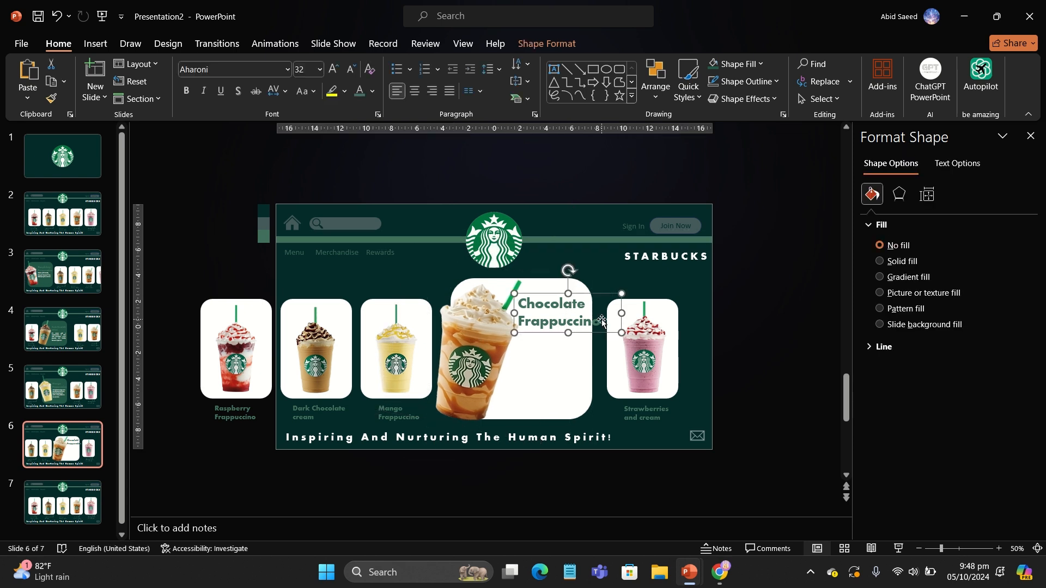
left_click(349, 75)
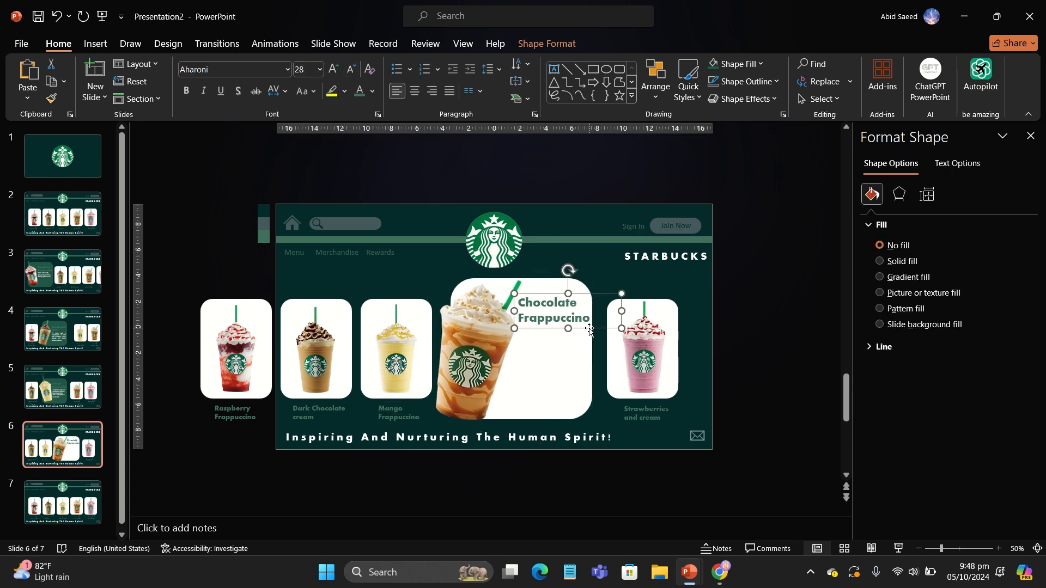
left_click_drag(590, 330, 589, 346)
Step: Fill the Chocolate Frappuccino card with the green shape fill colour
left_click(567, 388)
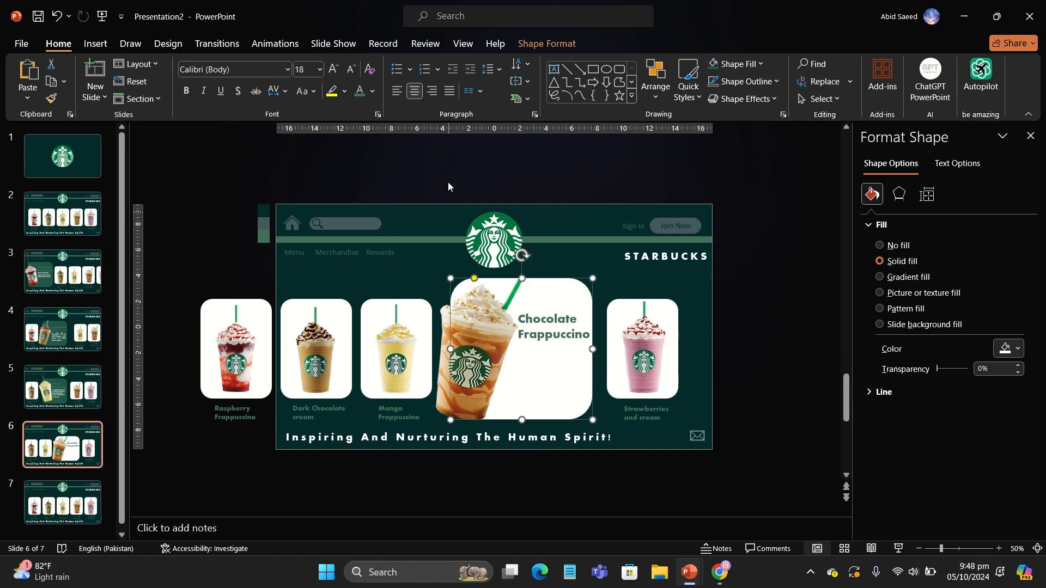
left_click(535, 44)
left_click(337, 65)
Step: Paste the chocolate drink description text onto the card and widen its text box
left_click(766, 329)
key("ctrl+v")
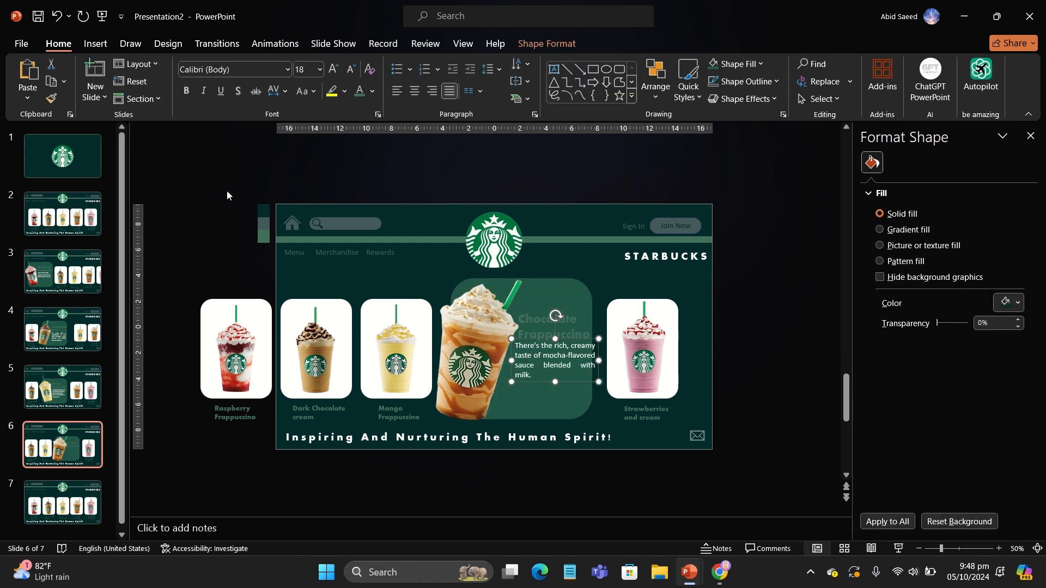
left_click_drag(567, 382, 589, 367)
left_click(744, 334)
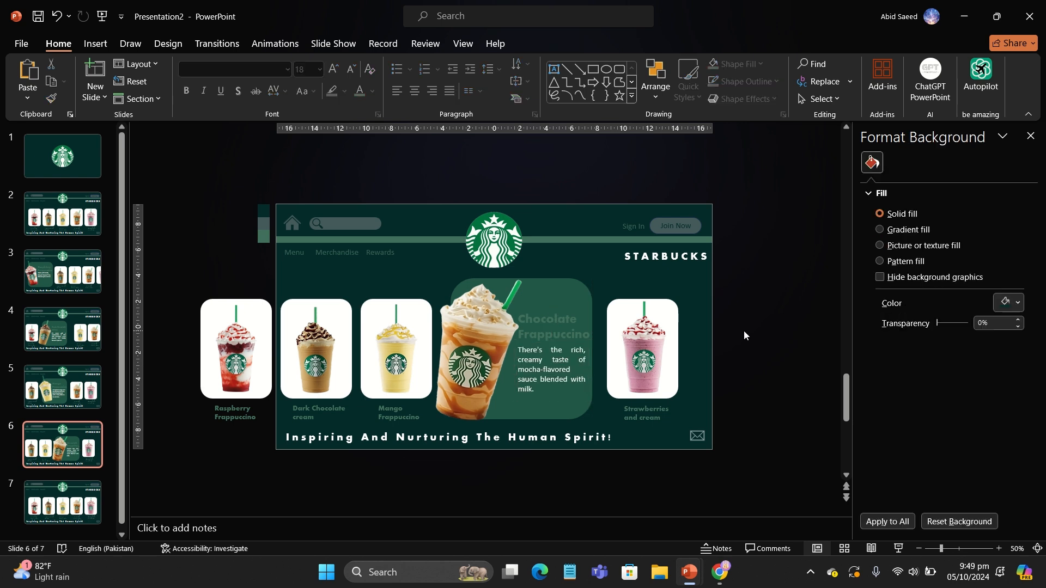
Step: Widen the description text box slightly to the left
left_click(550, 366)
left_click_drag(513, 371, 505, 371)
left_click(787, 334)
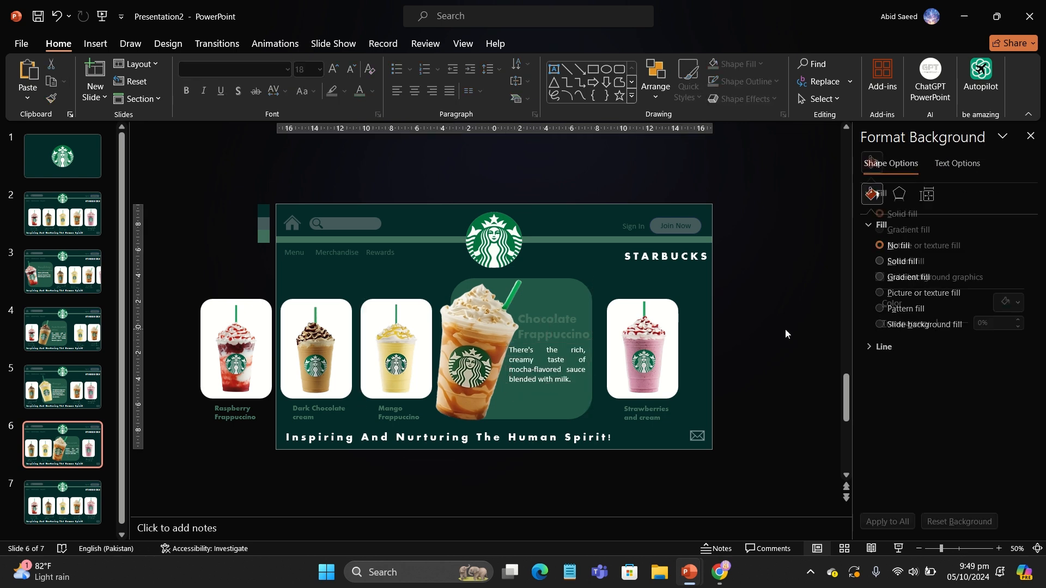
left_click(568, 387)
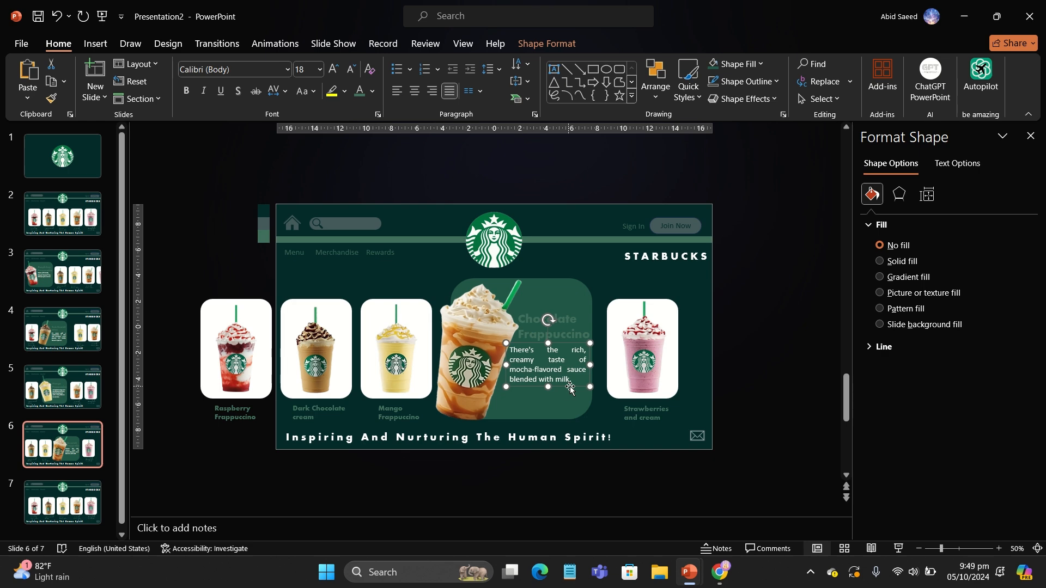
left_click(750, 384)
Step: On slide 7, select the first four drink cards and shift them to the left
left_click(78, 496)
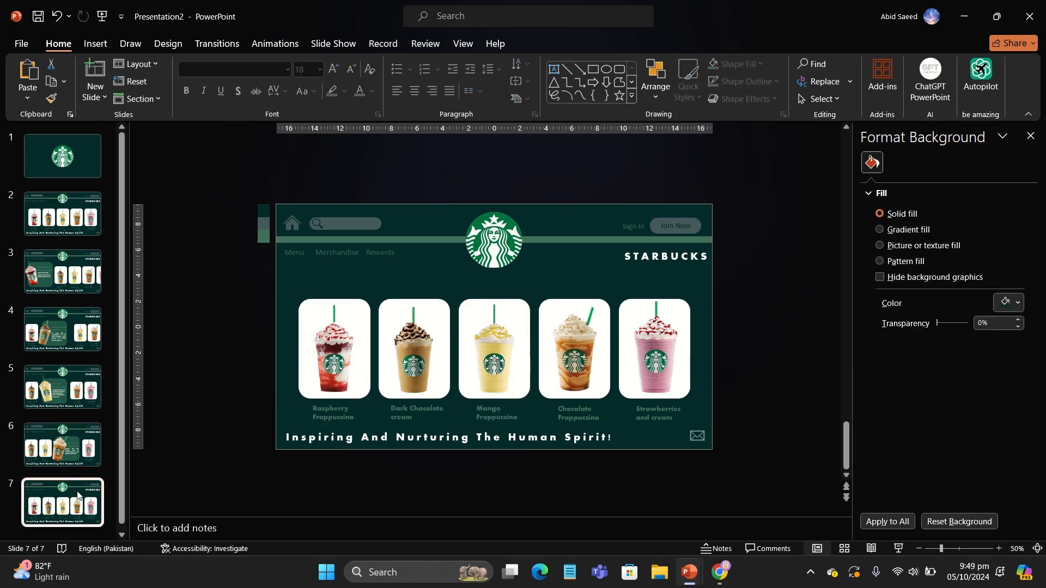
left_click_drag(230, 287, 604, 428)
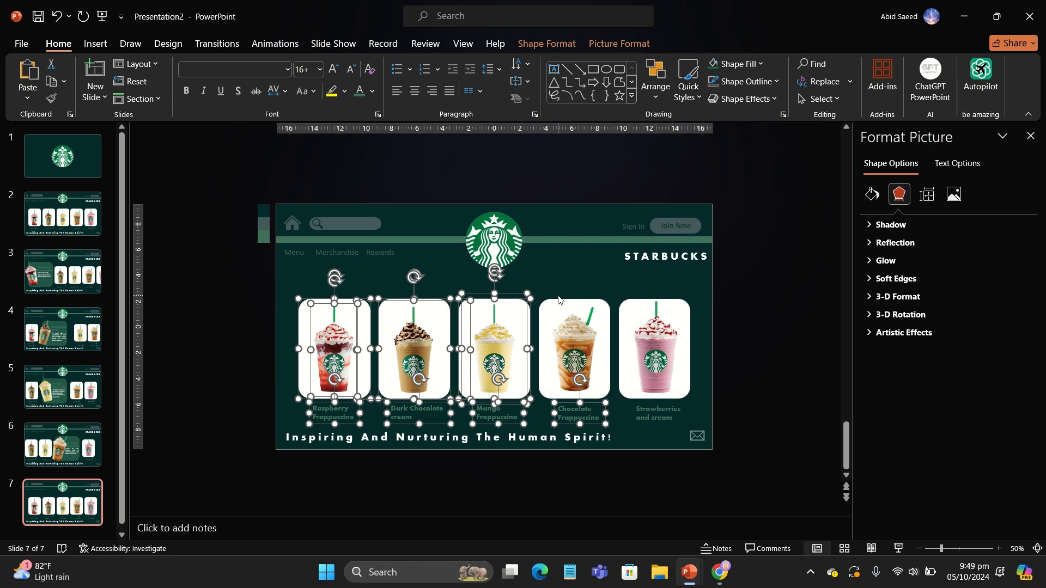
key("Left")
key("Left")
key("Left")
key("Left")
key("Left")
key("Left")
key("Left")
key("Left")
key("Left")
key("Left")
key("Left")
key("Left")
key("Left")
key("Left")
key("Left")
key("Left")
key("Left")
key("Left")
key("Left")
key("Left")
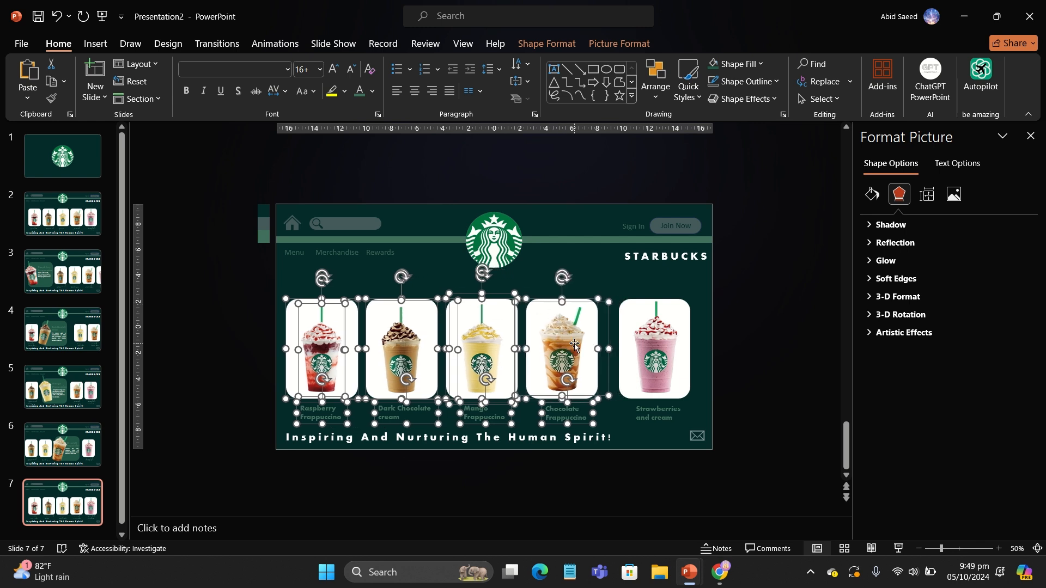
key("Left")
key("Left")
key("Left")
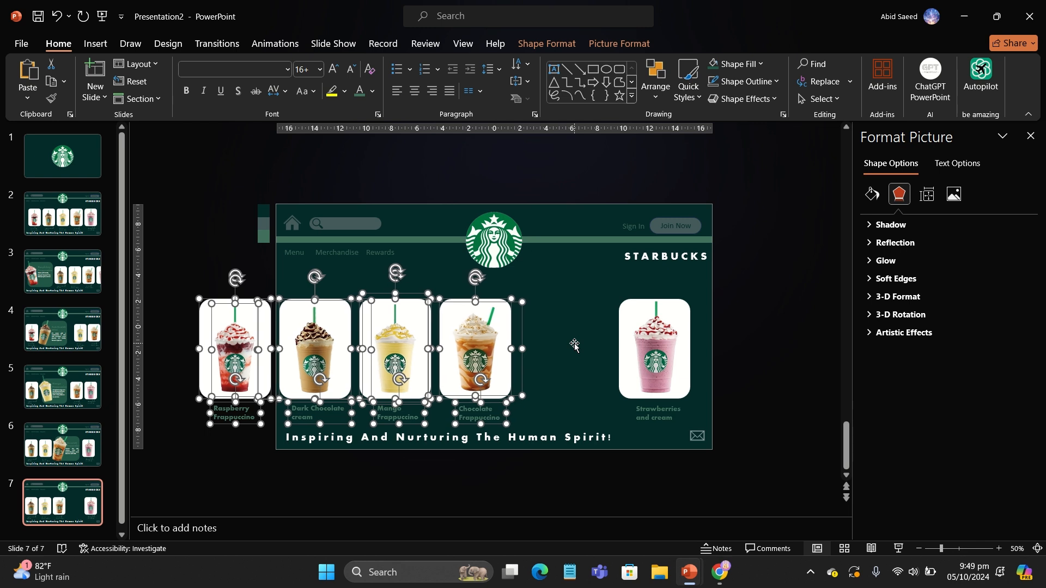
Step: Resize the Strawberries and cream card to 11 cm by 11 cm and move it left
left_click(624, 312)
left_click(546, 43)
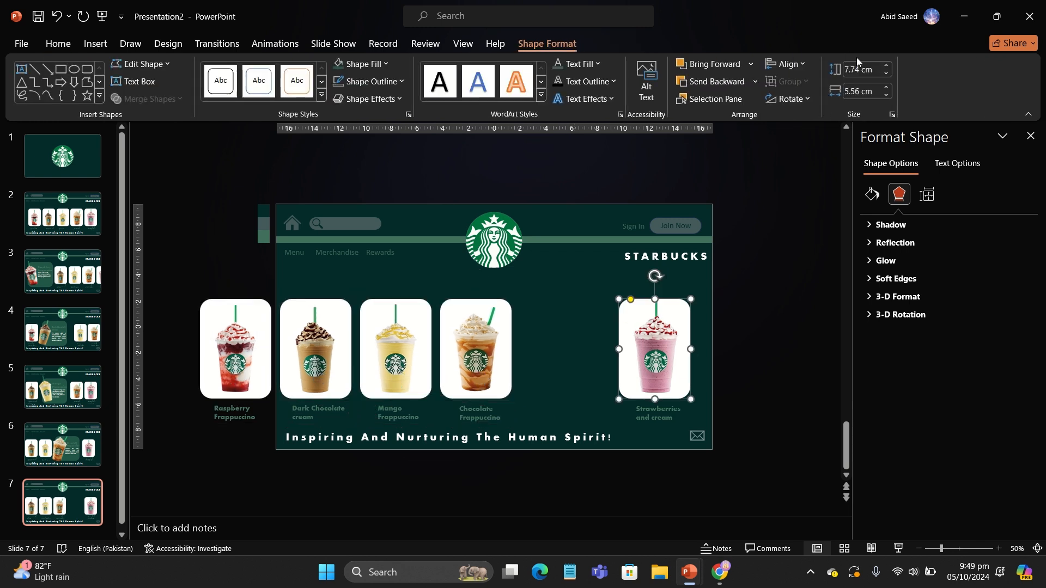
type("11")
key("Return")
type("11")
key("Return")
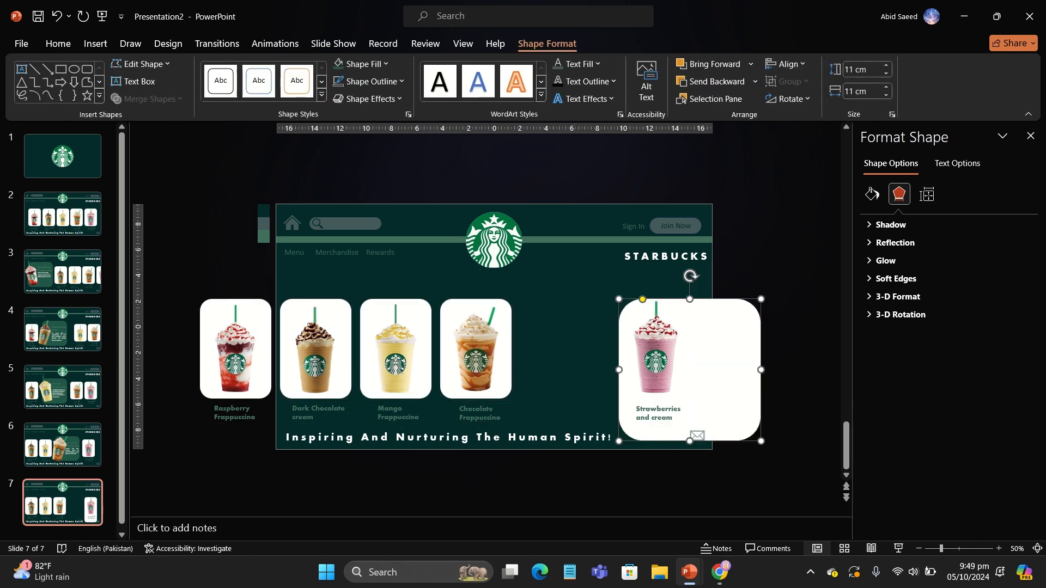
left_click_drag(717, 353, 561, 361)
Step: Enlarge the strawberry drink picture, place it over the card's left edge and tilt it
left_click_drag(541, 292, 462, 264)
left_click_drag(534, 284, 561, 334)
left_click_drag(478, 188, 539, 239)
left_click_drag(581, 349, 576, 343)
Step: Fill the Strawberries and cream card with the green shape fill colour
left_click(635, 344)
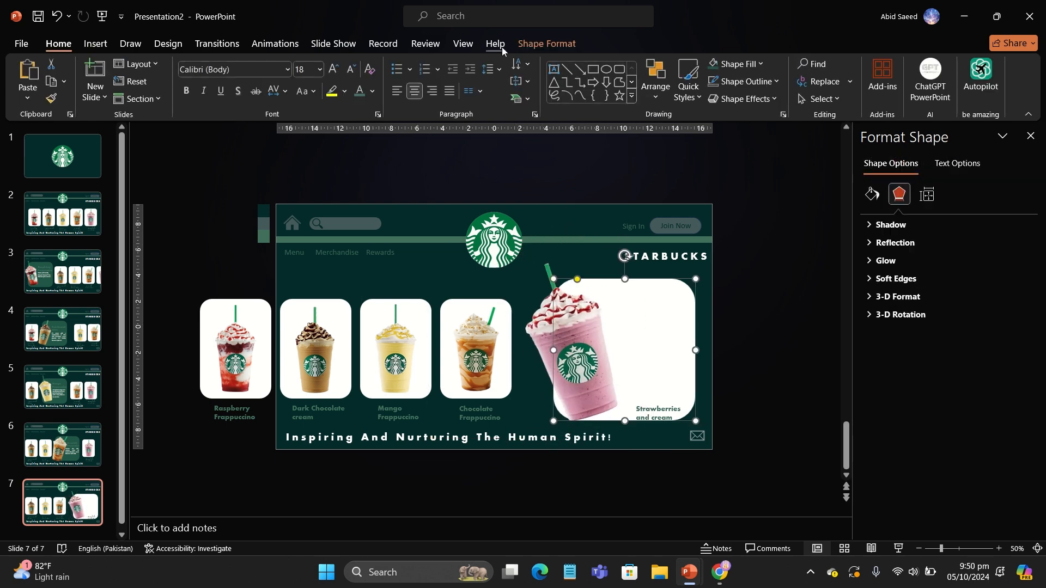
left_click(533, 45)
left_click(339, 68)
Step: Move the Strawberries and cream label up into the card and set its font size to 32
left_click(650, 409)
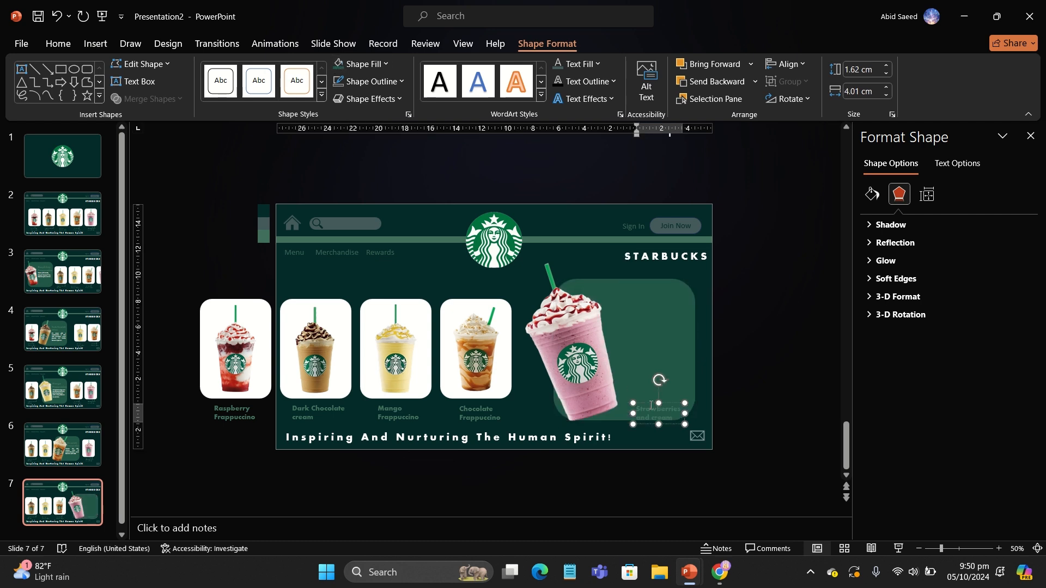
left_click_drag(650, 404, 640, 325)
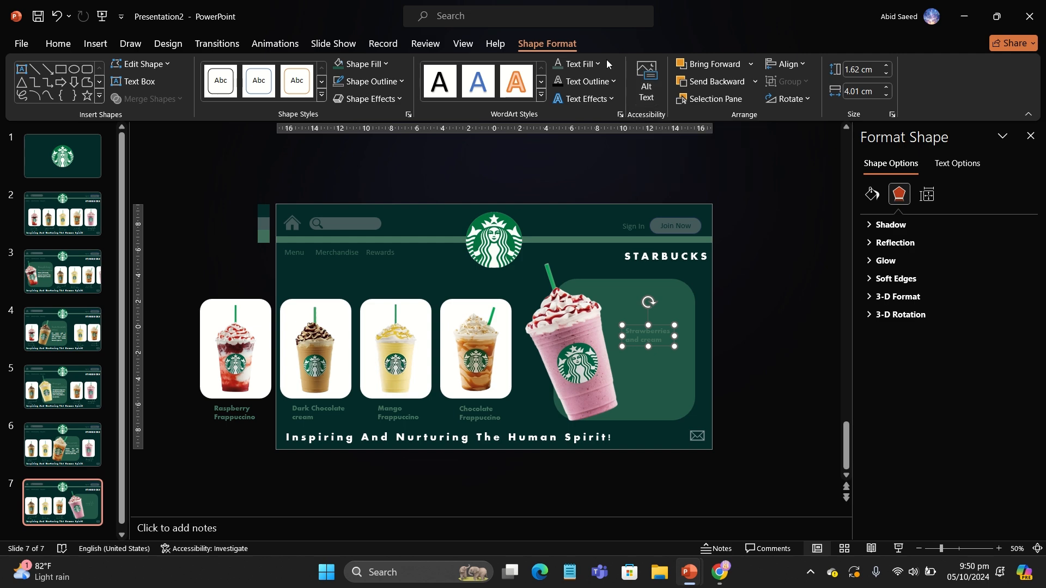
left_click(58, 44)
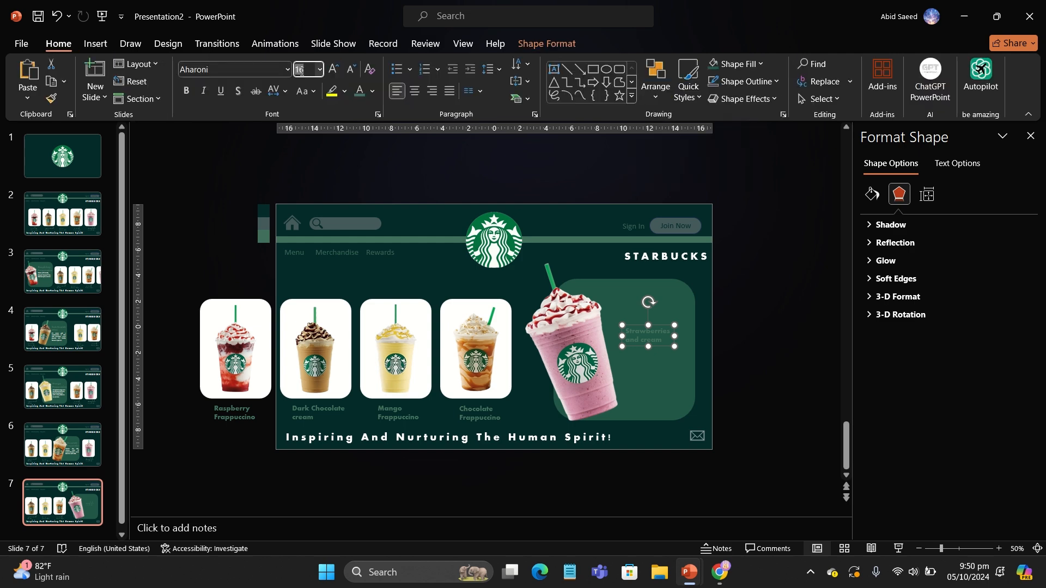
type("32")
key("Return")
Step: Resize the Strawberries and cream label box and position it at the card's upper right
left_click_drag(671, 362, 691, 331)
left_click_drag(564, 364, 556, 362)
left_click_drag(636, 320, 634, 335)
Step: Nudge the strawberry description text box right beside the drink on the card
left_click(733, 352)
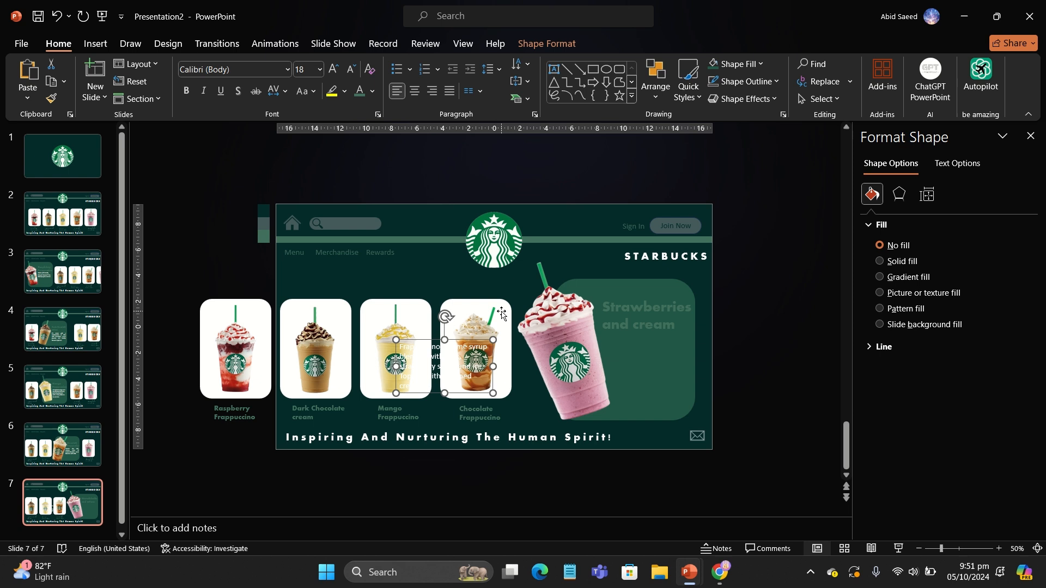
key("Right")
key("Right")
key("Right")
key("Right")
key("Right")
key("Right")
key("Right")
key("Right")
key("Right")
key("Right")
key("Right")
key("Right")
key("Right")
key("Right")
key("Right")
key("Right")
key("Right")
key("Right")
key("Right")
key("Right")
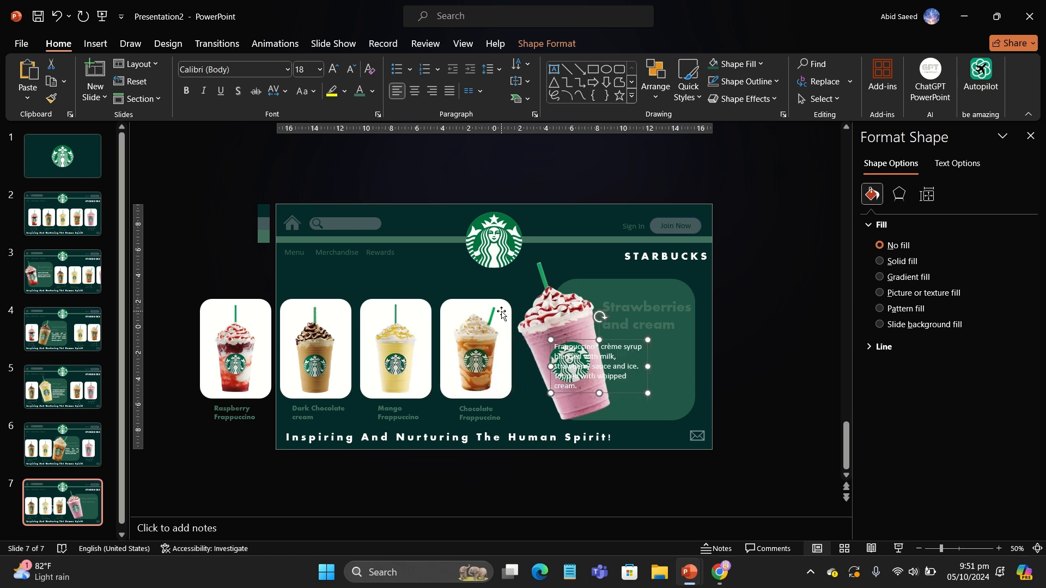
key("Right")
key("Right")
key("Right")
key("Right")
key("Right")
key("Right")
key("Right")
key("Right")
key("Right")
key("Right")
key("Right")
key("Right")
key("Right")
key("Right")
key("Right")
key("Right")
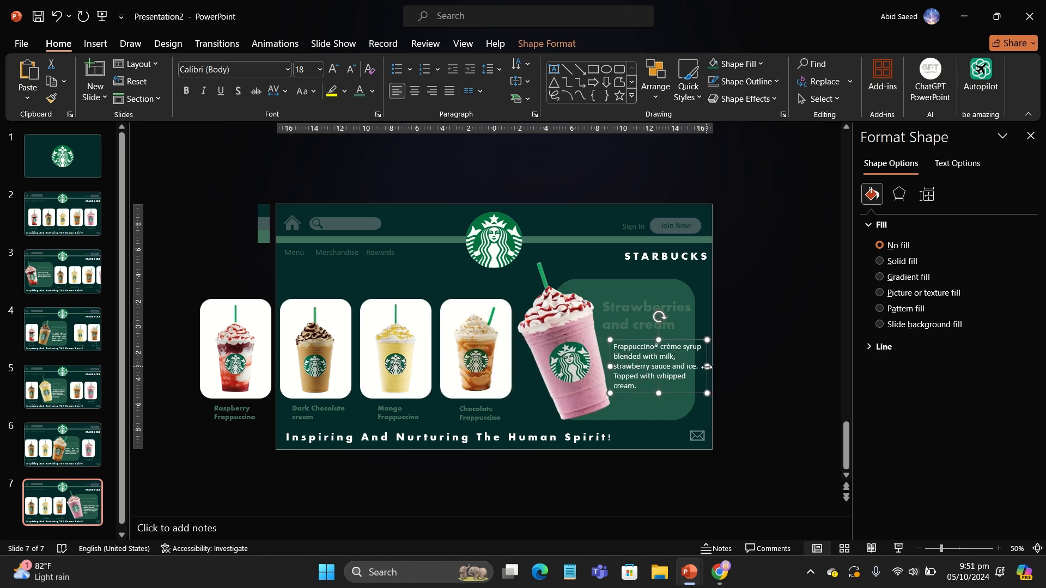
Step: Narrow the description text box so its text wraps within the card, then select the title label
left_click_drag(707, 367, 689, 370)
left_click_drag(667, 403, 668, 400)
left_click(625, 297)
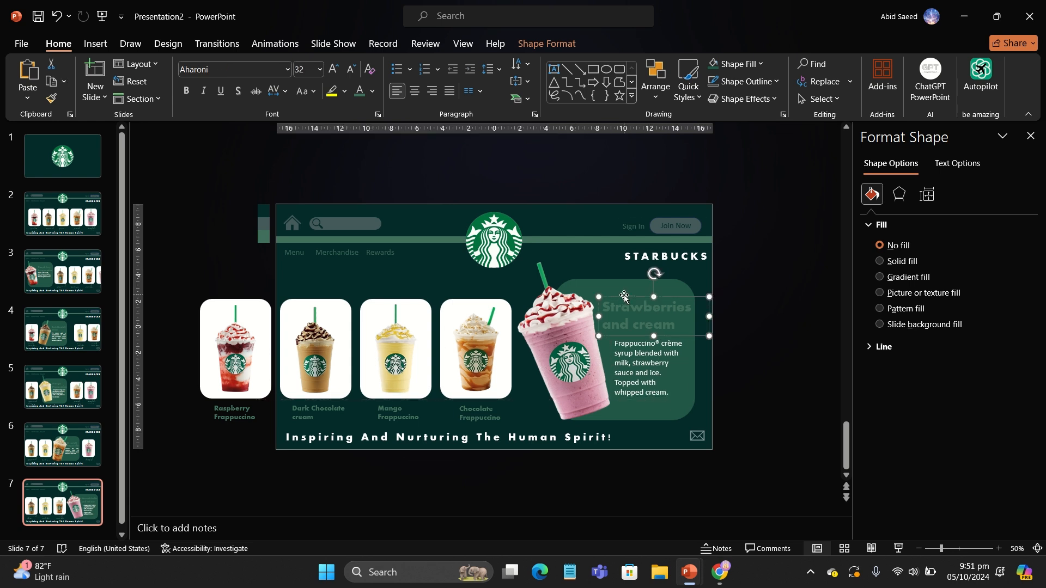
Step: Set the Strawberries and cream label's font size to 28
left_click(354, 75)
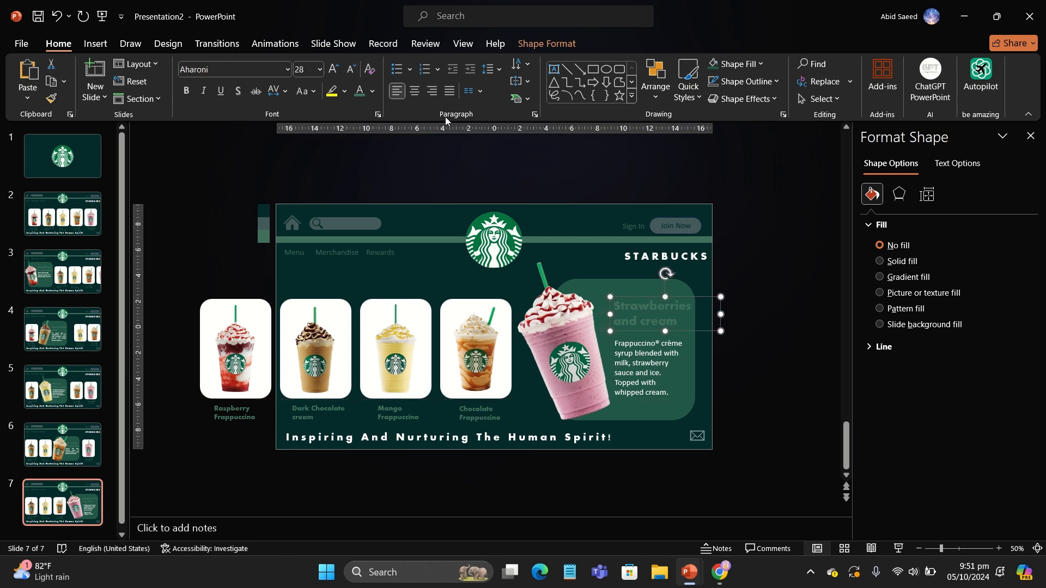
left_click(762, 390)
left_click(647, 322)
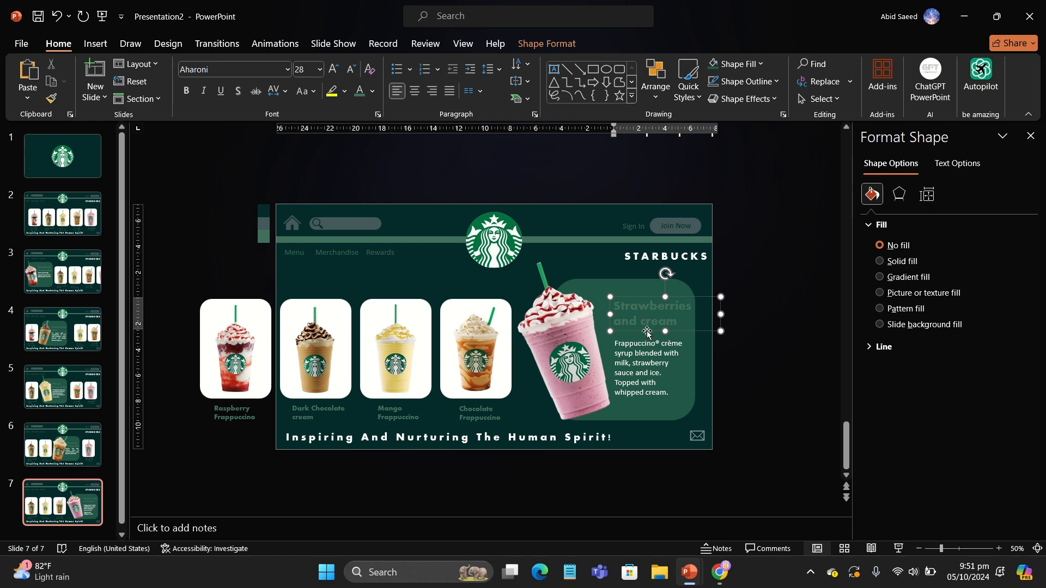
left_click_drag(647, 331, 645, 331)
left_click(761, 391)
Step: Copy the five drink cards and their labels from slide 2 onto slide 1, placing them beyond the slide's right edge
left_click(63, 213)
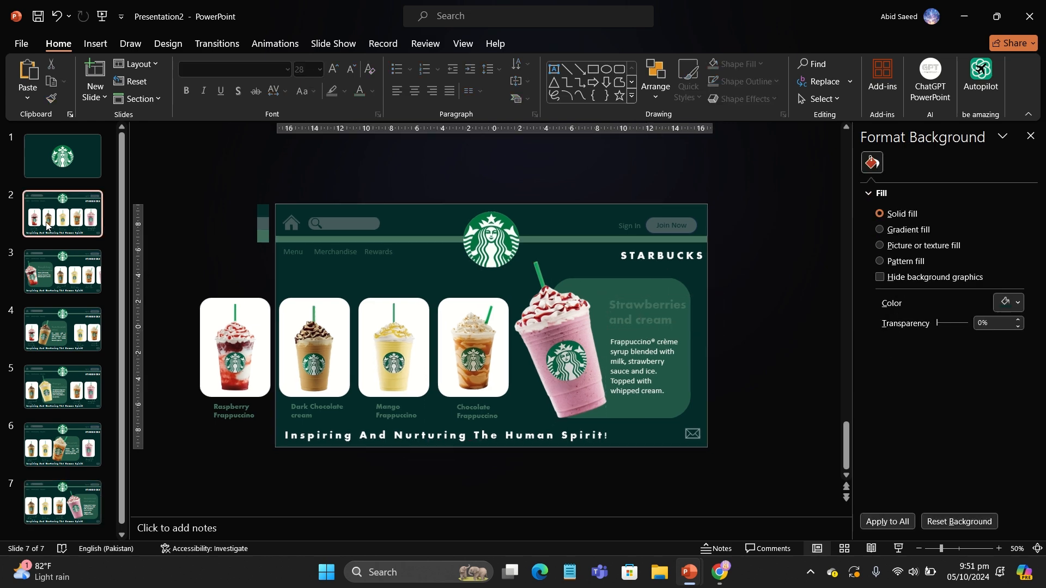
left_click_drag(238, 289, 746, 425)
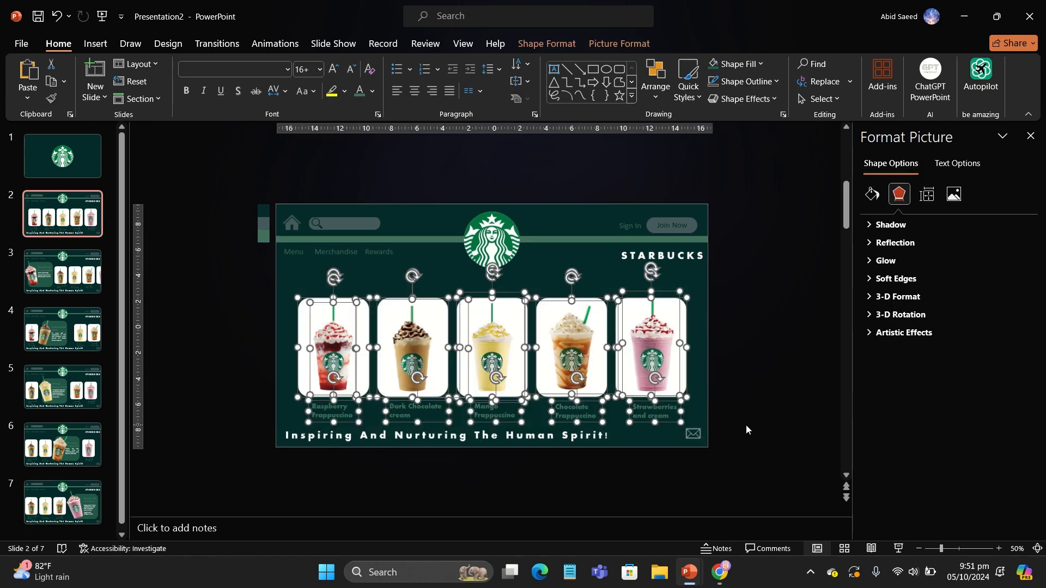
key("ctrl+c")
left_click(62, 157)
scroll(357, 317, "down", 1, "ctrl")
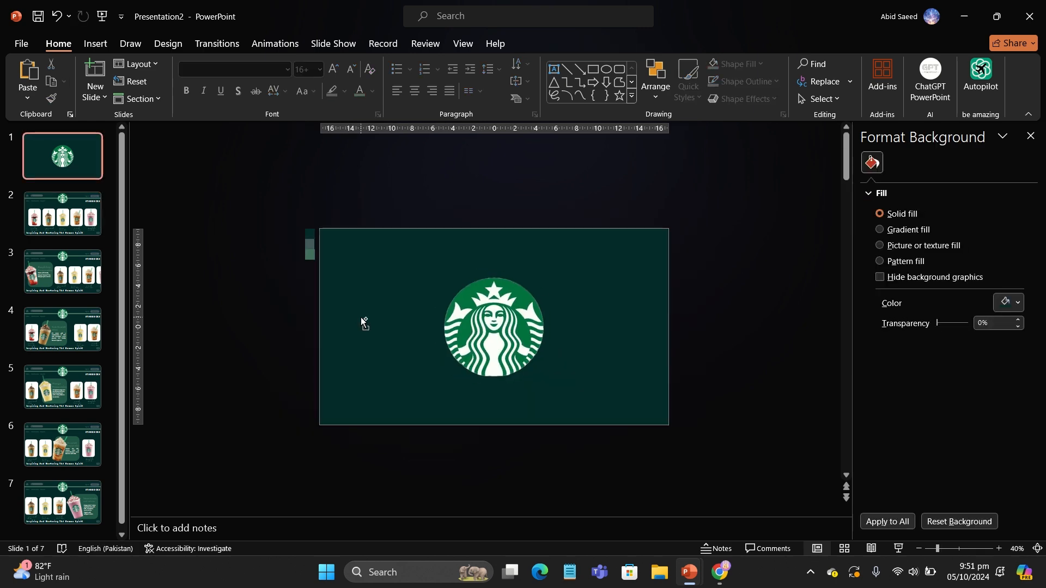
key("ctrl+v")
key("Right")
key("Right")
key("Right")
key("Right")
key("Right")
key("Right")
key("Right")
key("Right")
key("Right")
key("Right")
key("Right")
key("Right")
key("Right")
key("Right")
key("Right")
key("Right")
key("Right")
key("Right")
key("Right")
key("Right")
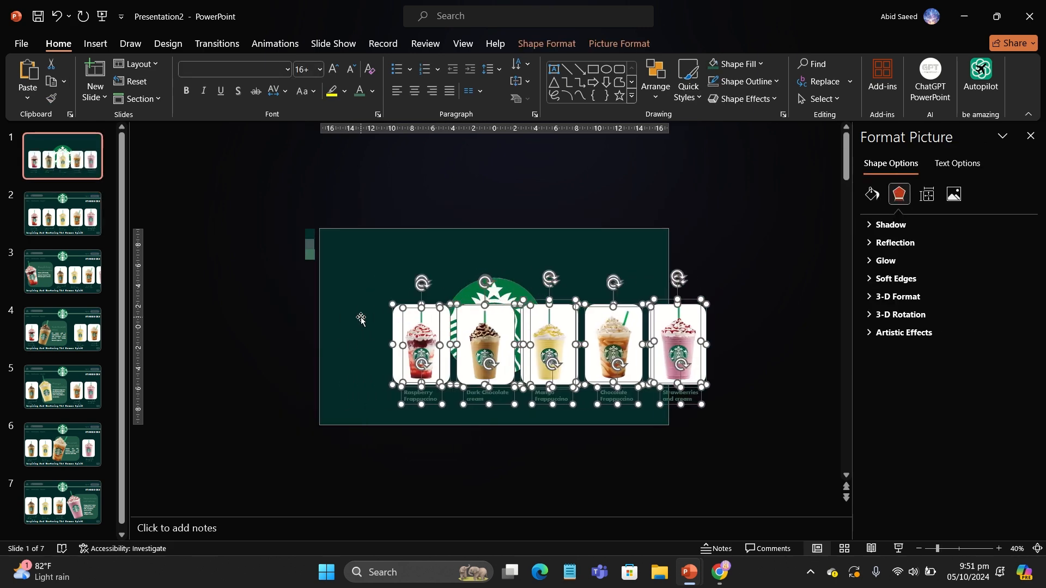
scroll(361, 320, "down", 1, "ctrl")
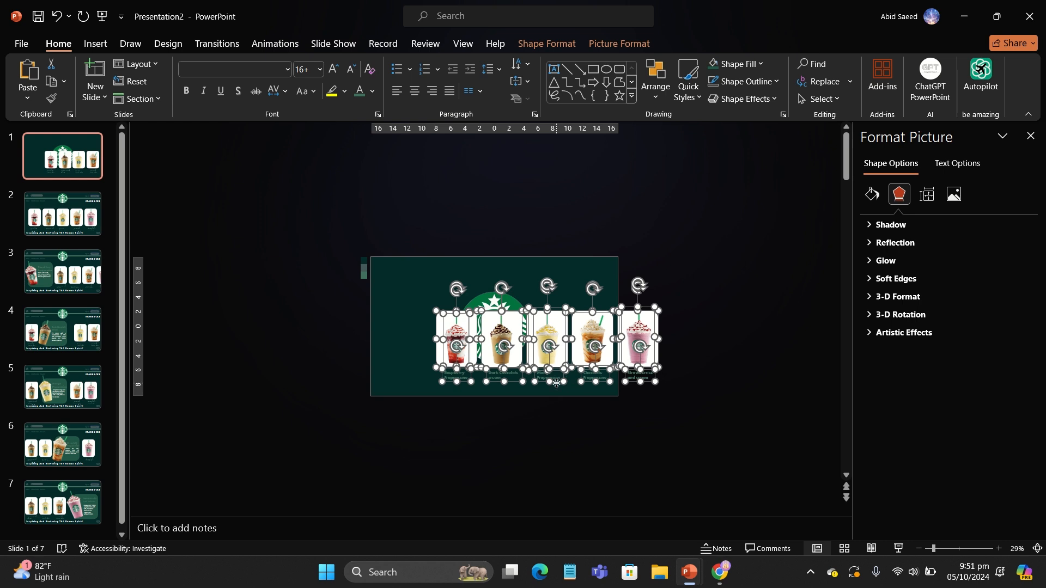
left_click_drag(556, 383, 763, 374)
left_click(622, 433)
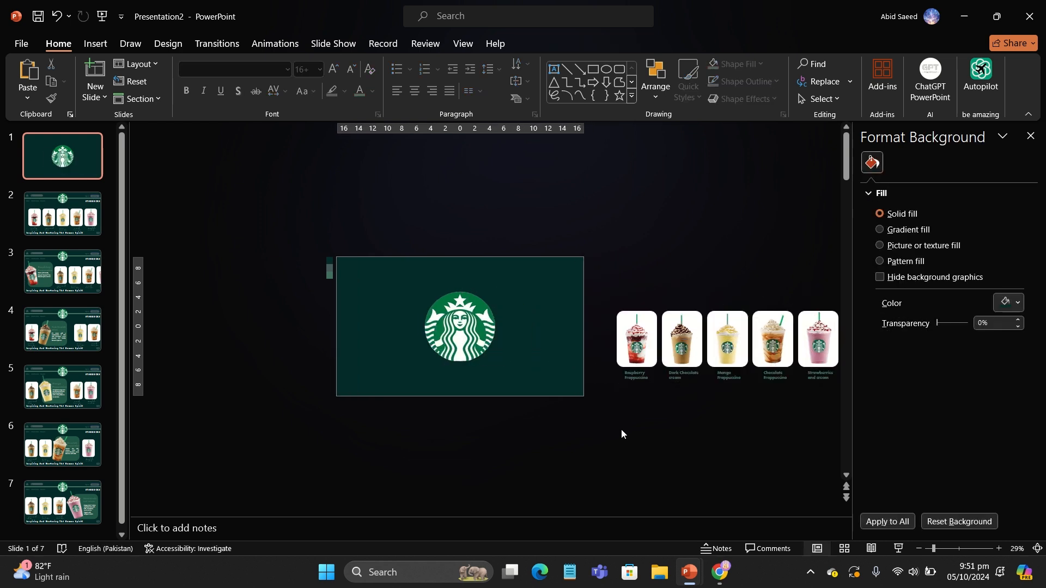
Step: Copy the header elements, tagline and mail icon from slide 2 and paste them onto slide 1
scroll(621, 434, "down", 1, "ctrl")
left_click(66, 216)
scroll(403, 363, "up", 2, "ctrl")
left_click(419, 255)
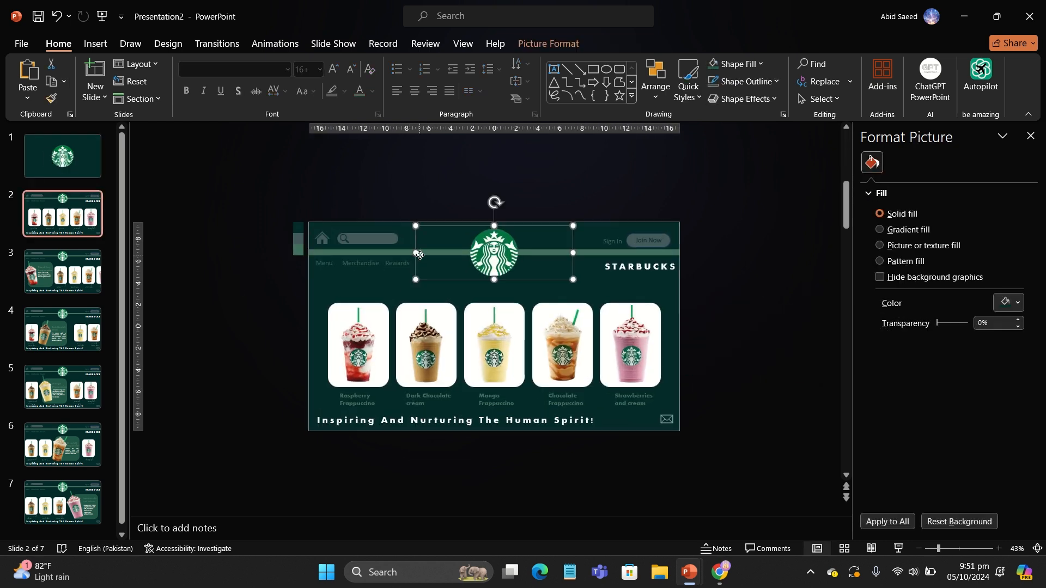
left_click(420, 255)
left_click(396, 263, "shift")
left_click(346, 240, "shift")
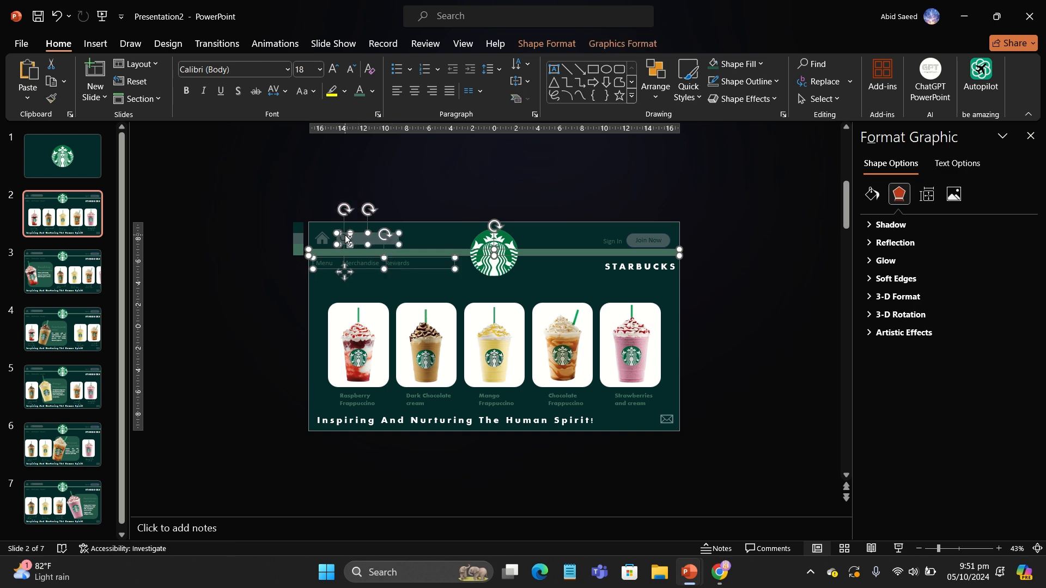
left_click_drag(580, 231, 682, 248, "shift")
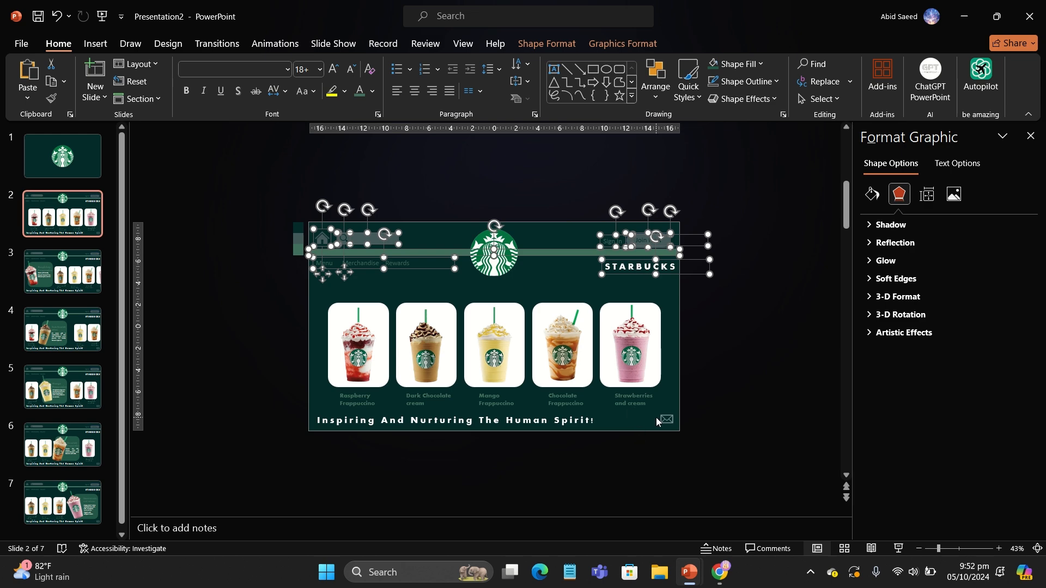
left_click(567, 419, "shift")
left_click(65, 158)
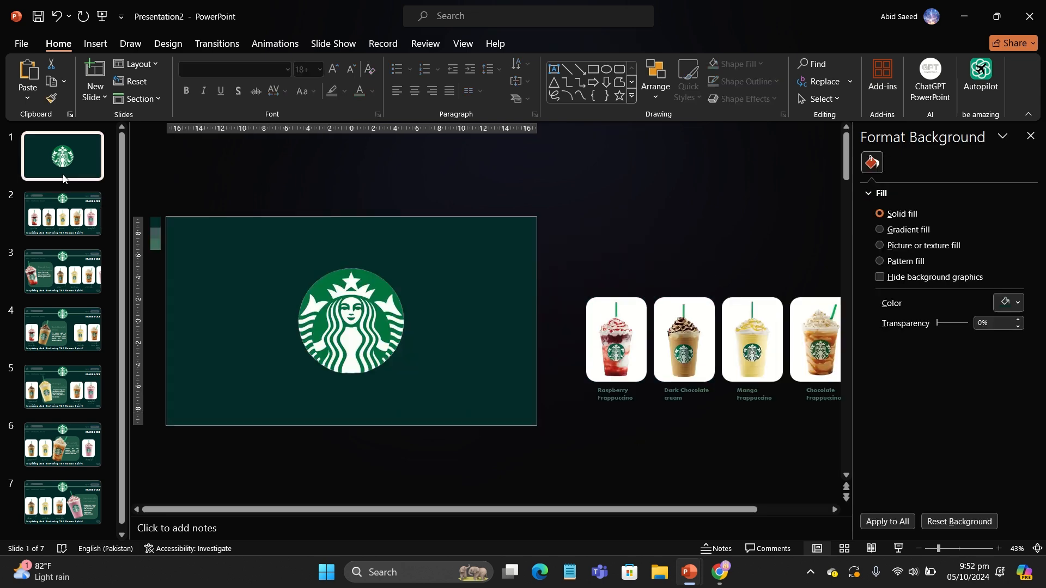
scroll(269, 325, "down", 2, "ctrl")
key("ctrl+v")
Step: Move the pasted search bar off the slide's left edge and the sign-in buttons off its right edge
left_click(201, 301)
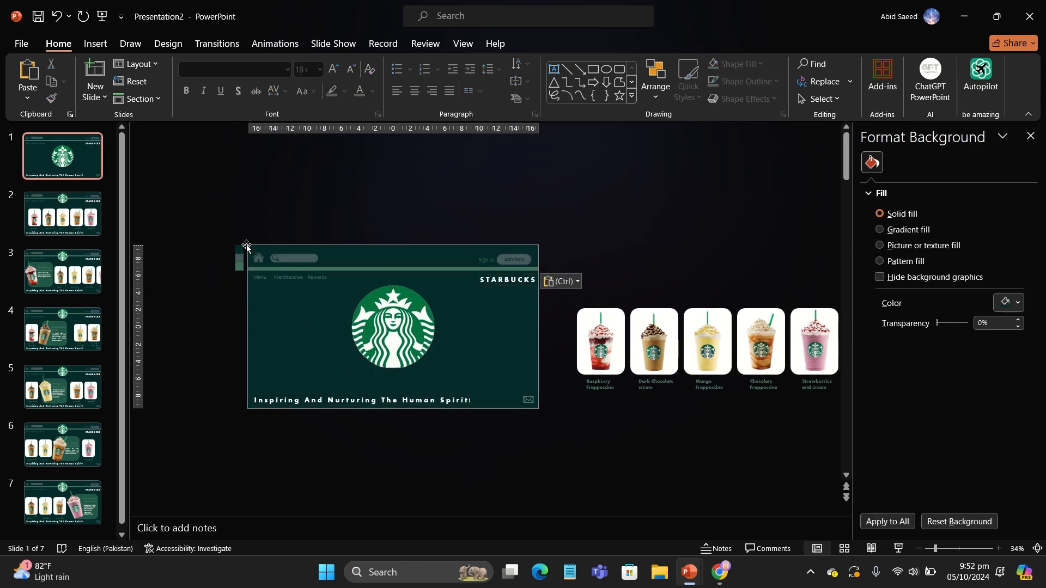
left_click_drag(249, 235, 338, 265)
key("ctrl")
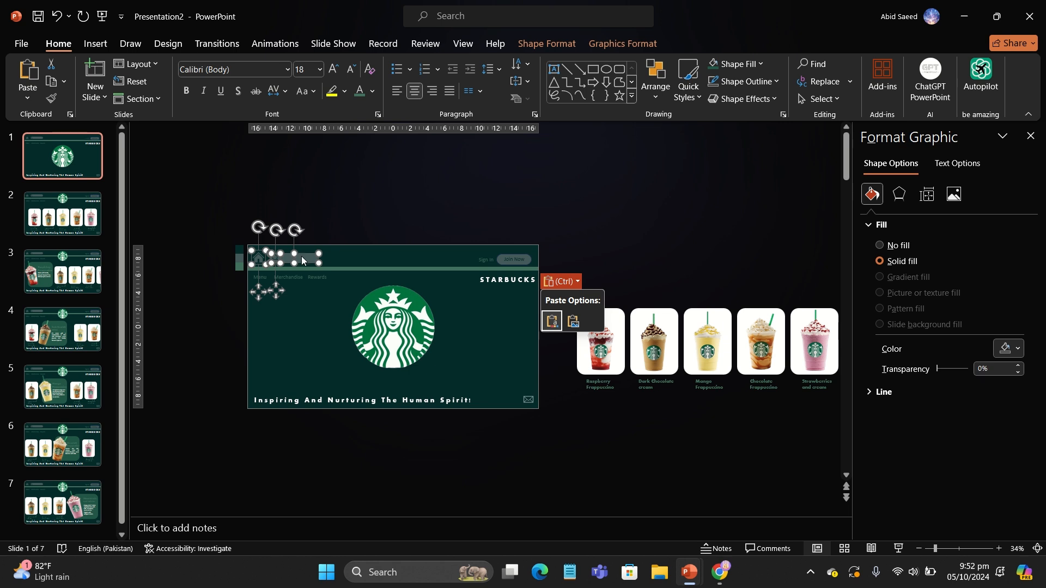
key("Escape")
key("Left")
key("Left")
key("Left")
key("Left")
key("Left")
key("Left")
key("Left")
key("Left")
key("Left")
key("Left")
key("Left")
key("Left")
key("Left")
key("Left")
key("Left")
key("Left")
key("Left")
key("Left")
key("Left")
key("Left")
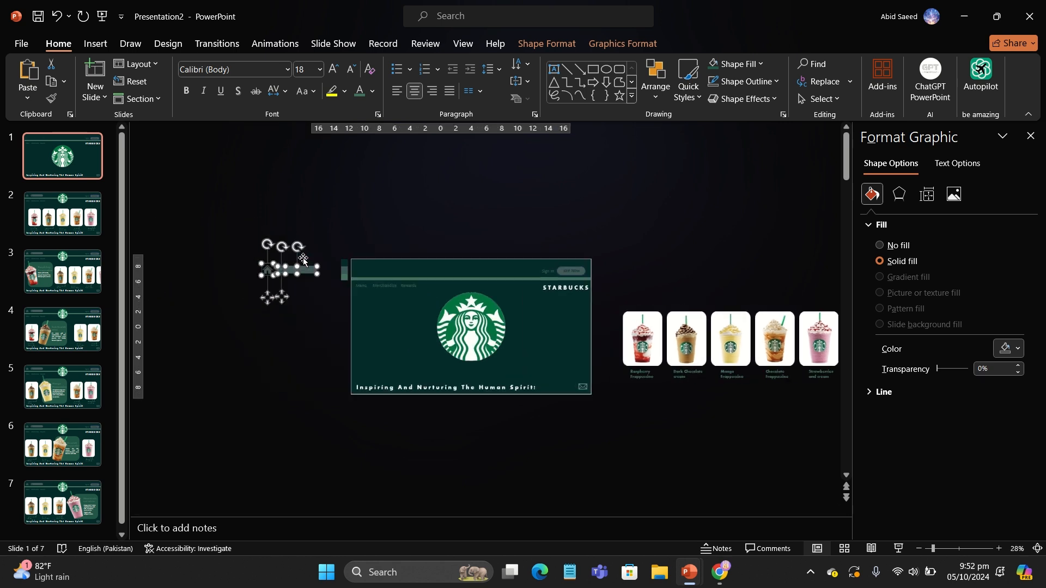
left_click_drag(508, 238, 601, 276)
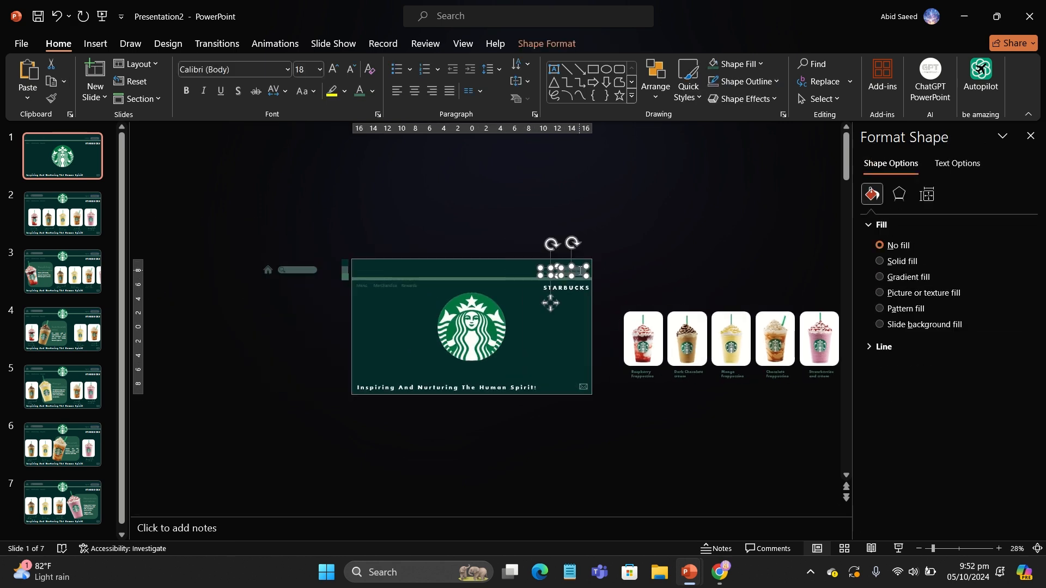
key("Right")
key("Right")
key("Right")
key("Right")
key("Right")
key("Right")
key("Right")
key("Right")
key("Right")
key("Right")
key("Right")
key("Right")
key("Right")
key("Right")
key("Right")
key("Right")
key("Right")
key("Right")
key("Right")
key("Right")
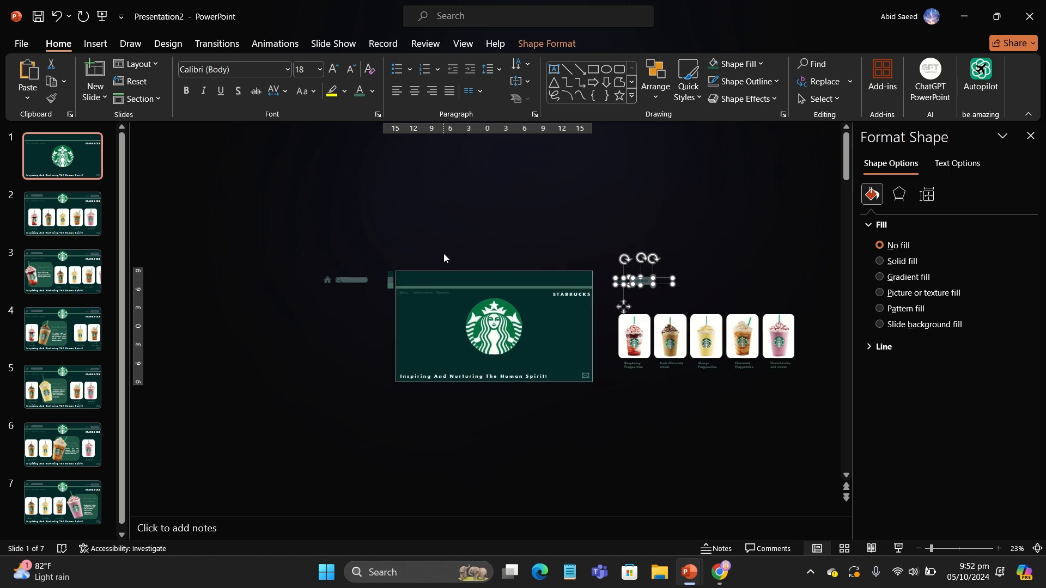
left_click(449, 307)
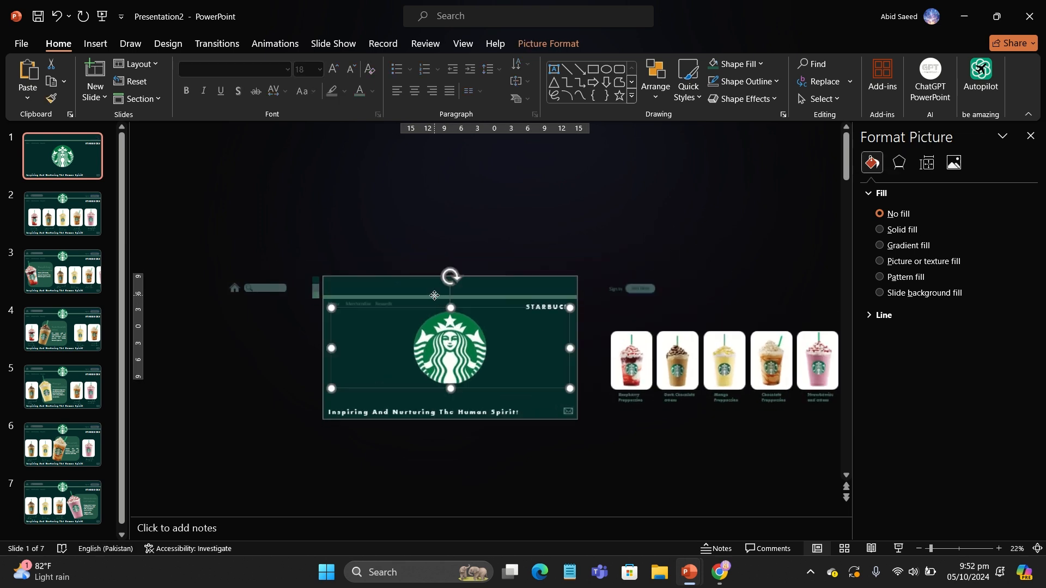
left_click(411, 294)
key("Escape")
key("Escape")
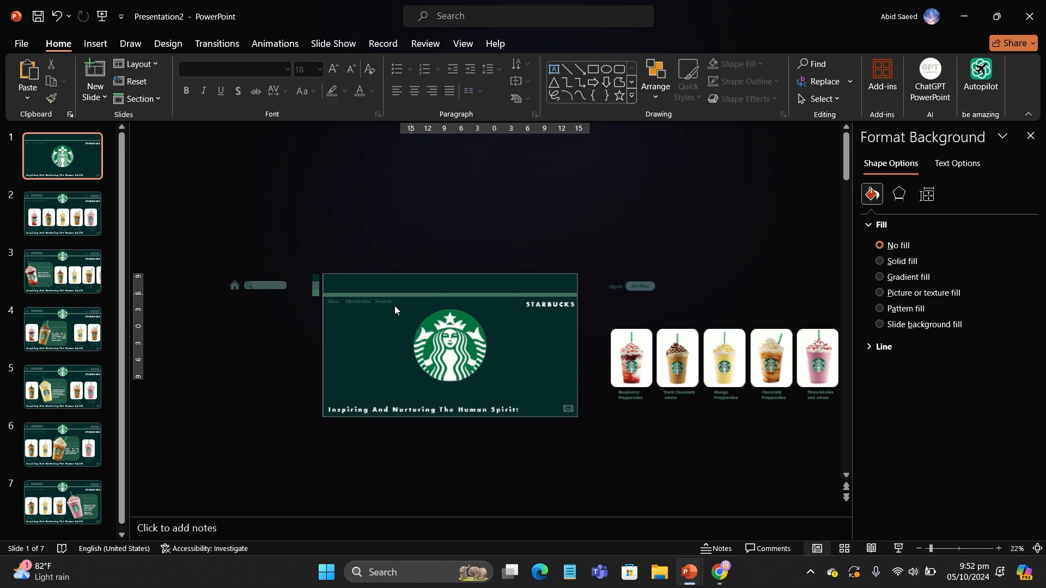
Step: Move the navigation menu off the slide to the left and the green bar above the slide
scroll(395, 306, "up", 3)
left_click(342, 262)
left_click(342, 262)
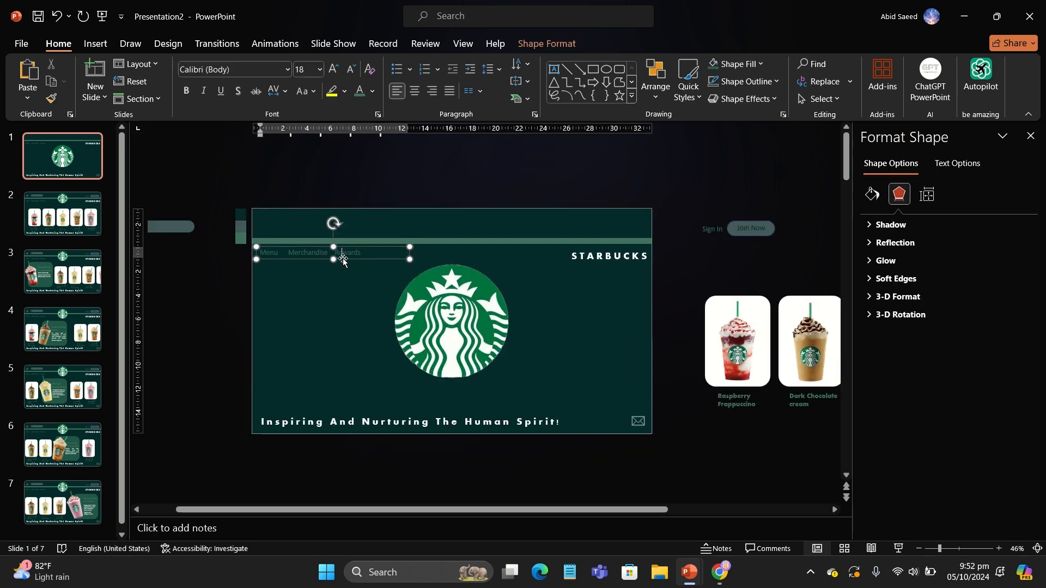
key("Left")
key("Left")
key("Left")
key("Left")
key("Left")
key("Left")
key("Left")
key("Left")
key("Left")
key("Left")
key("Left")
key("Left")
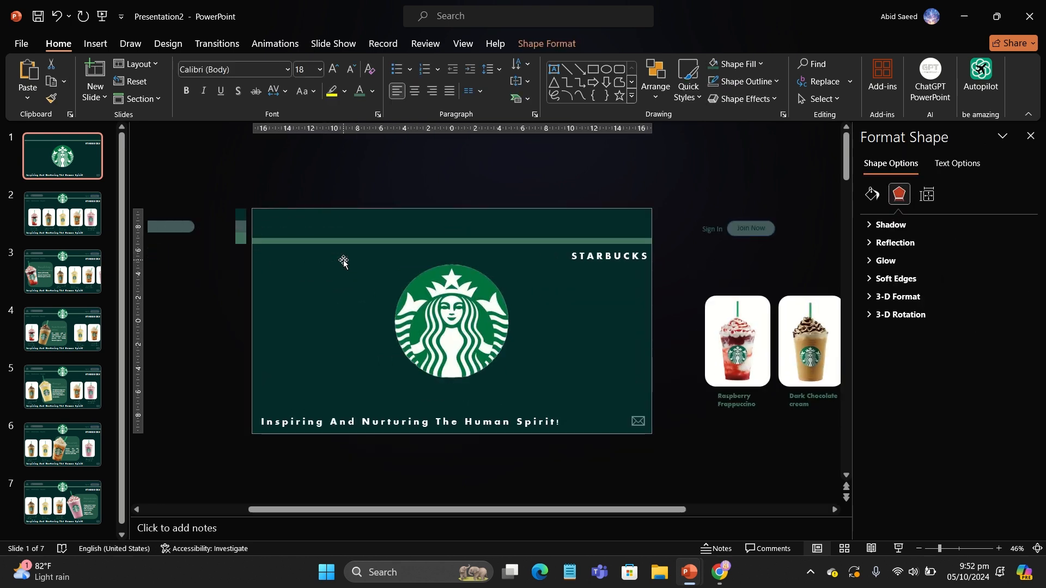
left_click(343, 240)
key("Up")
key("Up")
key("Up")
key("Up")
key("Up")
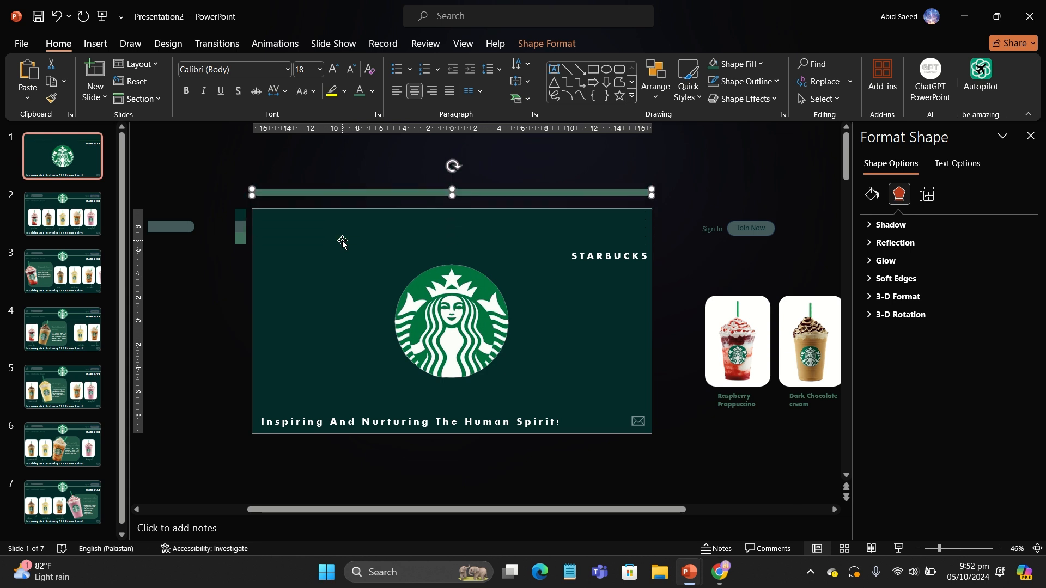
Step: Move the Inspiring And Nurturing The Human Spirit tagline off the slide's left edge
left_click(343, 413)
key("Left")
key("Left")
key("Left")
key("Left")
key("Left")
scroll(343, 413, "down", 3)
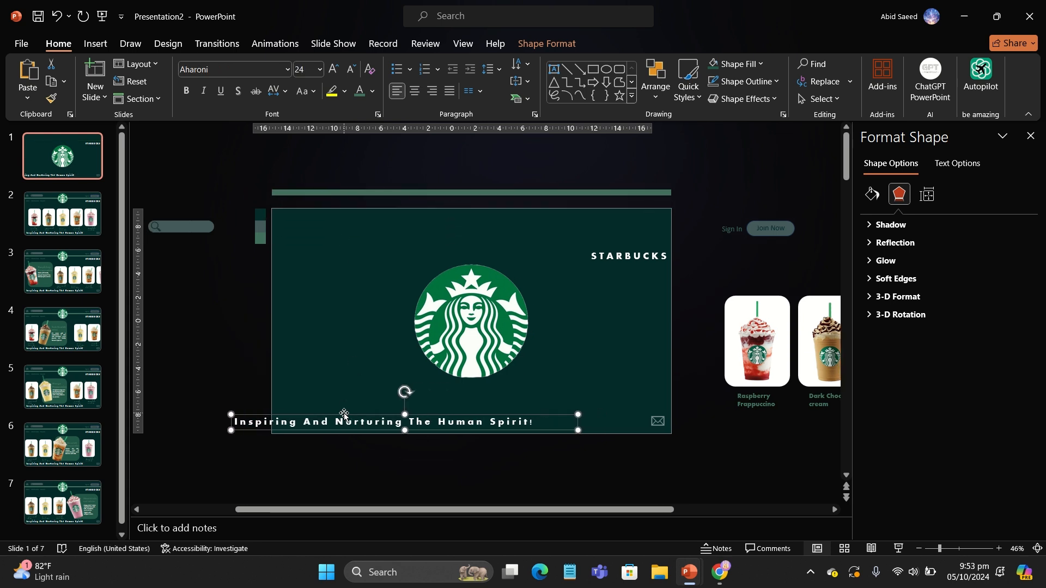
left_click_drag(396, 374, 255, 365)
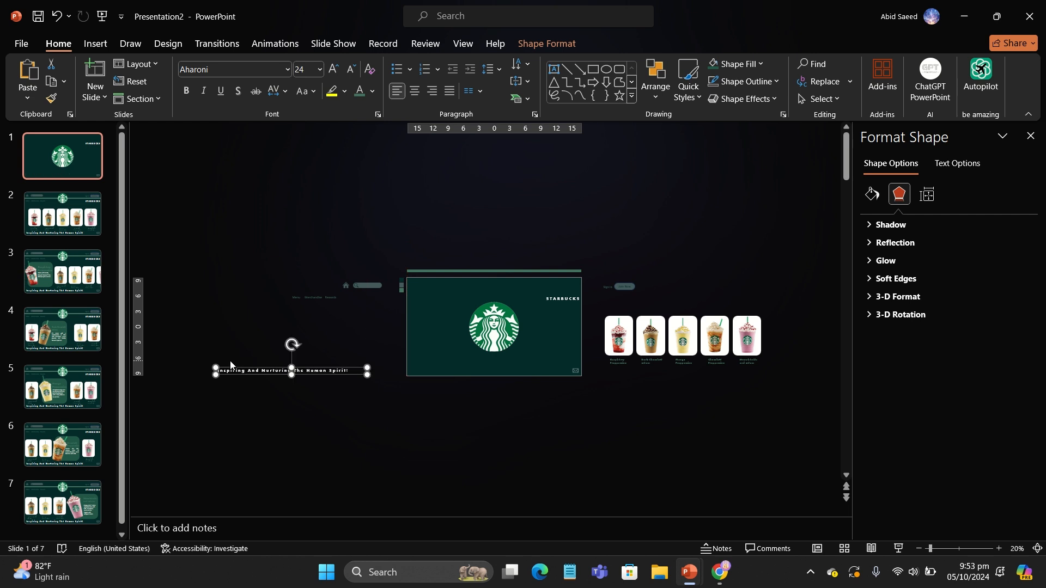
key("Left")
key("Left")
key("Left")
key("Left")
key("Left")
key("Left")
key("Left")
key("Left")
key("Left")
key("Left")
left_click(560, 377)
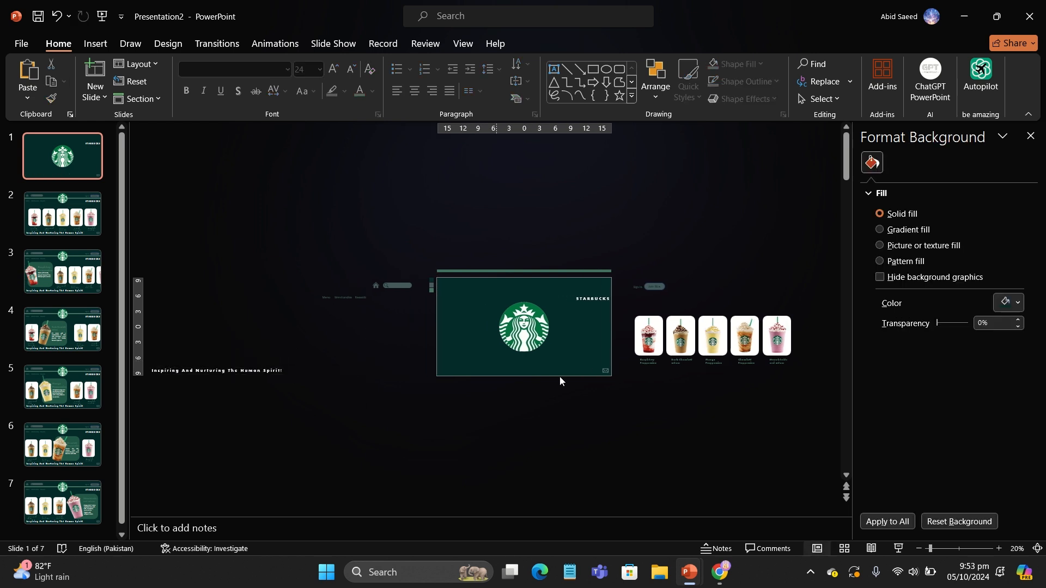
Step: Move the mail icon and the STARBUCKS wordmark off the slide's right edge
left_click(605, 370)
left_click(598, 297)
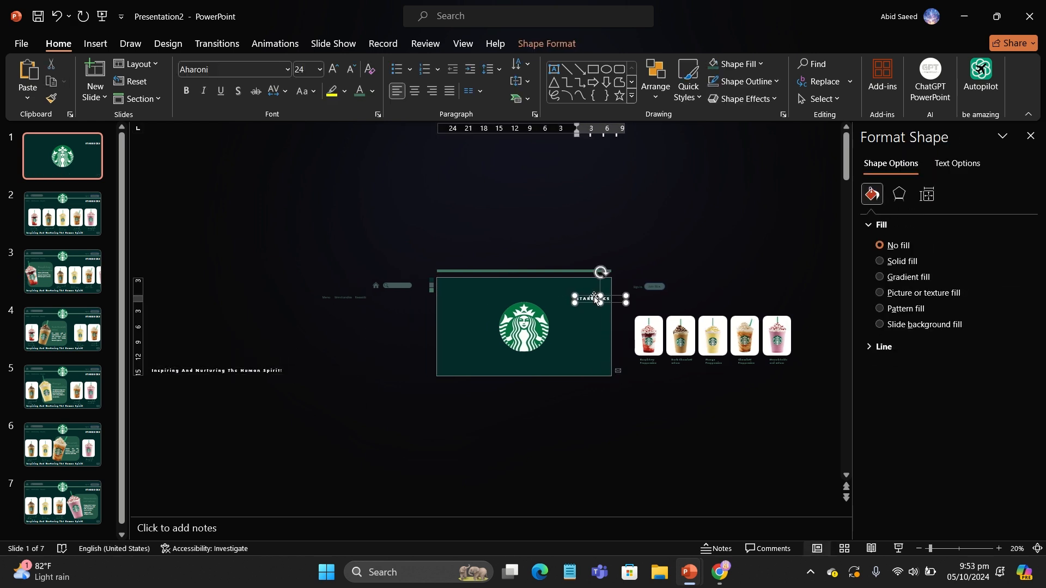
key("Right")
key("Right")
key("Right")
key("Right")
key("Right")
key("Right")
key("Right")
key("Right")
key("Right")
key("Right")
key("Right")
key("Right")
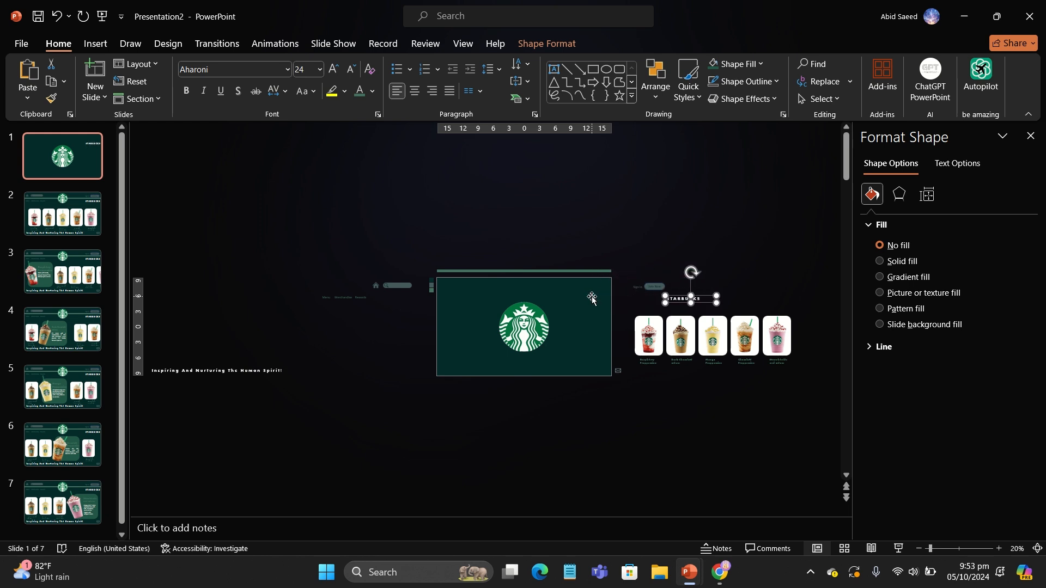
left_click(434, 302)
Step: Apply the Morph transition to all seven slides
left_click(63, 214)
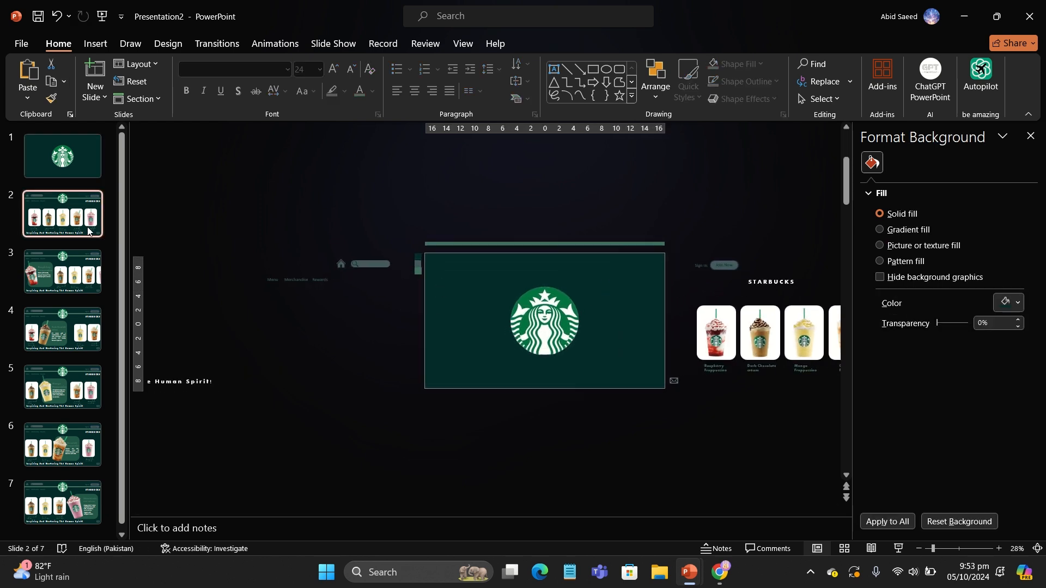
left_click(68, 164)
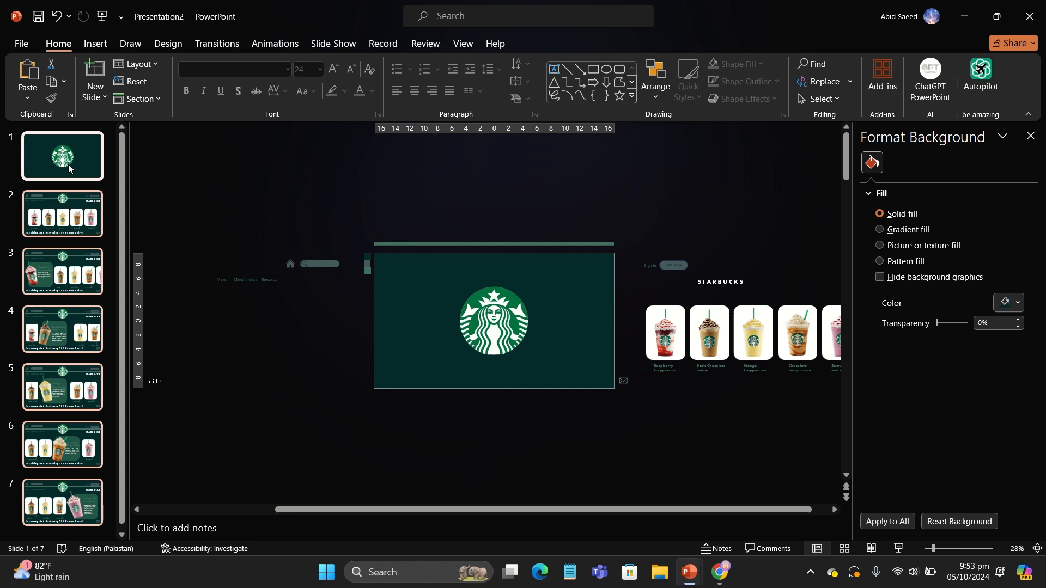
left_click(213, 44)
left_click(155, 80)
Step: Link the Raspberry Frappuccino picture on slide 2 to slide 3 with a mouse-click hyperlink action
left_click(62, 270)
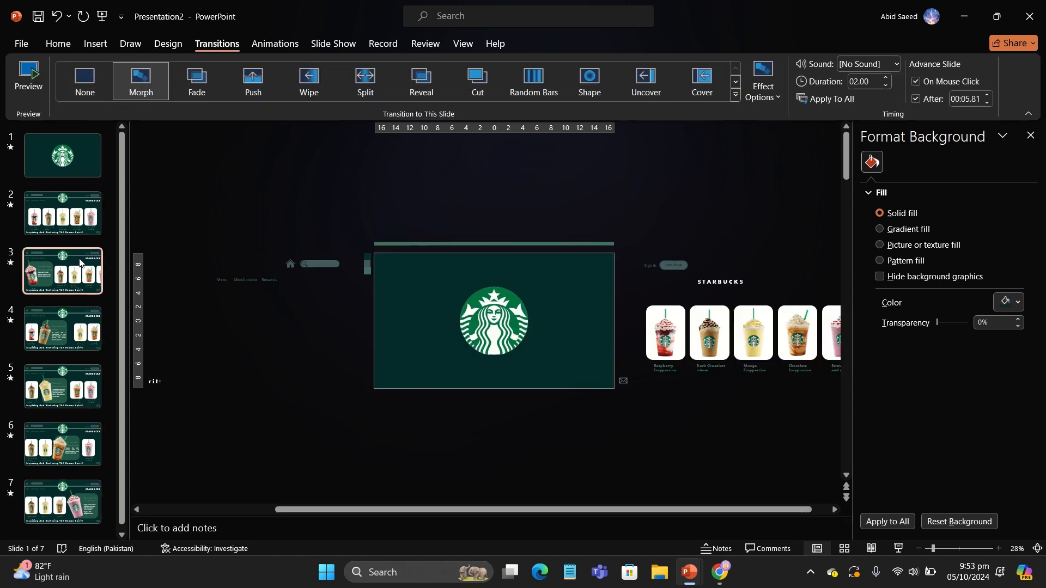
left_click(64, 216)
scroll(409, 335, "up", 5)
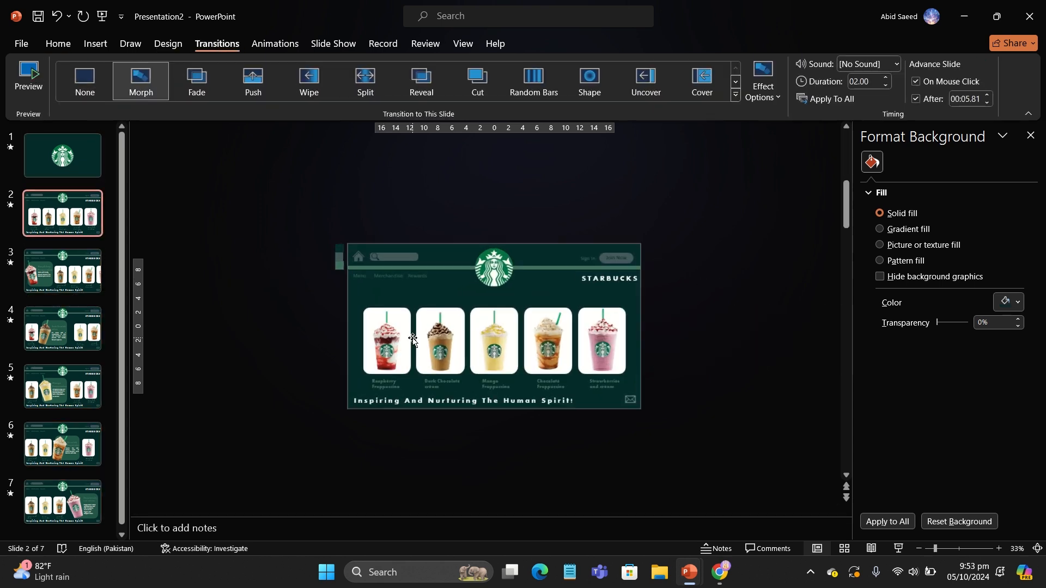
left_click(356, 353)
left_click(95, 44)
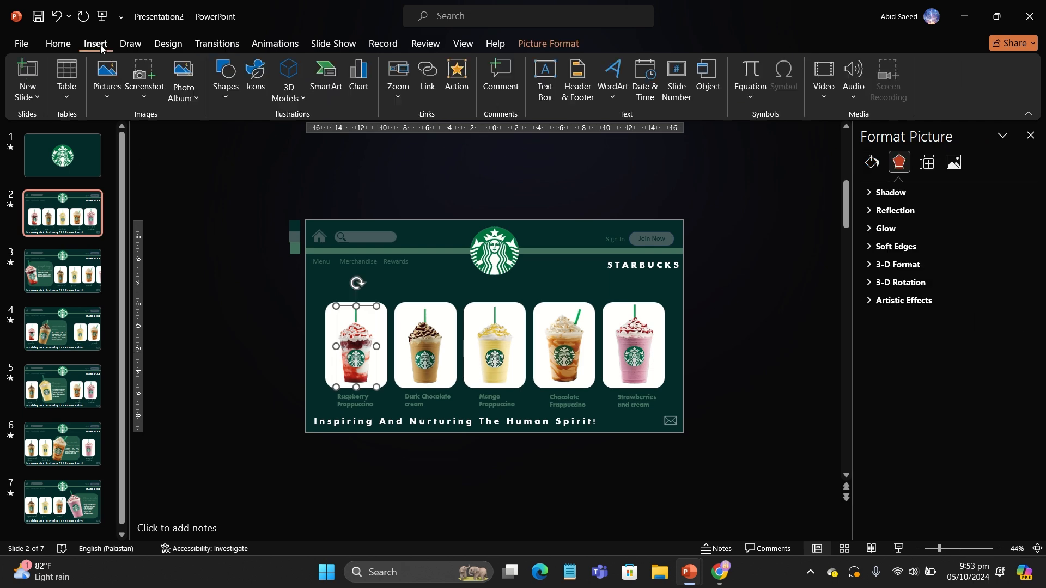
left_click(456, 79)
left_click(443, 229)
left_click(454, 242)
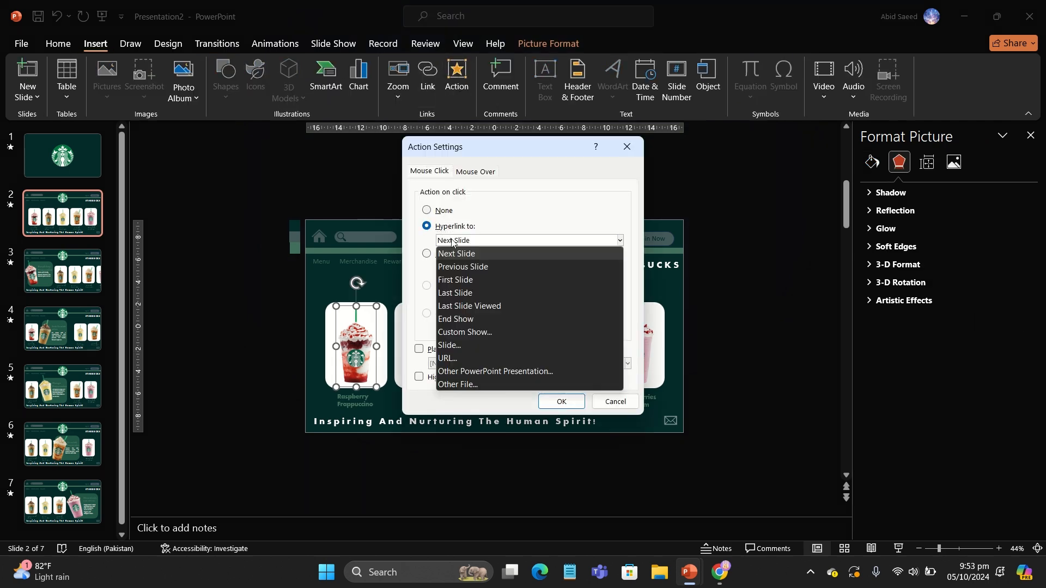
left_click(474, 348)
left_click(387, 237)
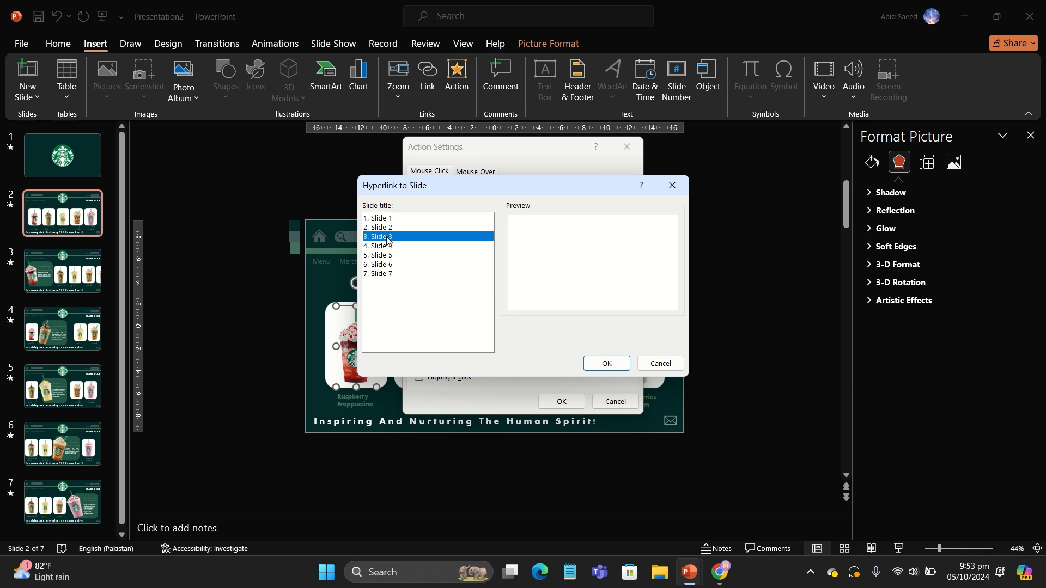
left_click(606, 363)
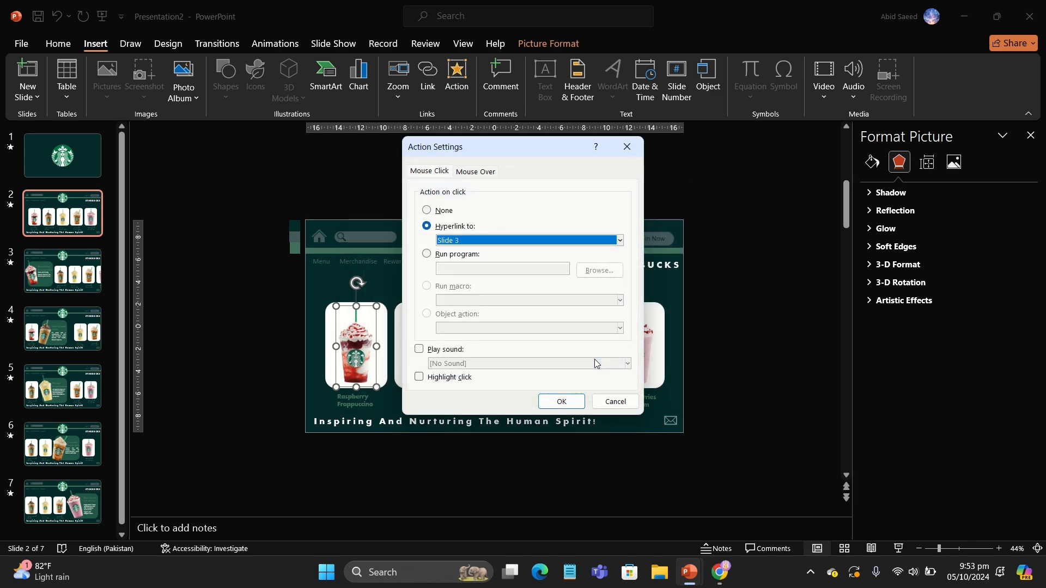
left_click(561, 401)
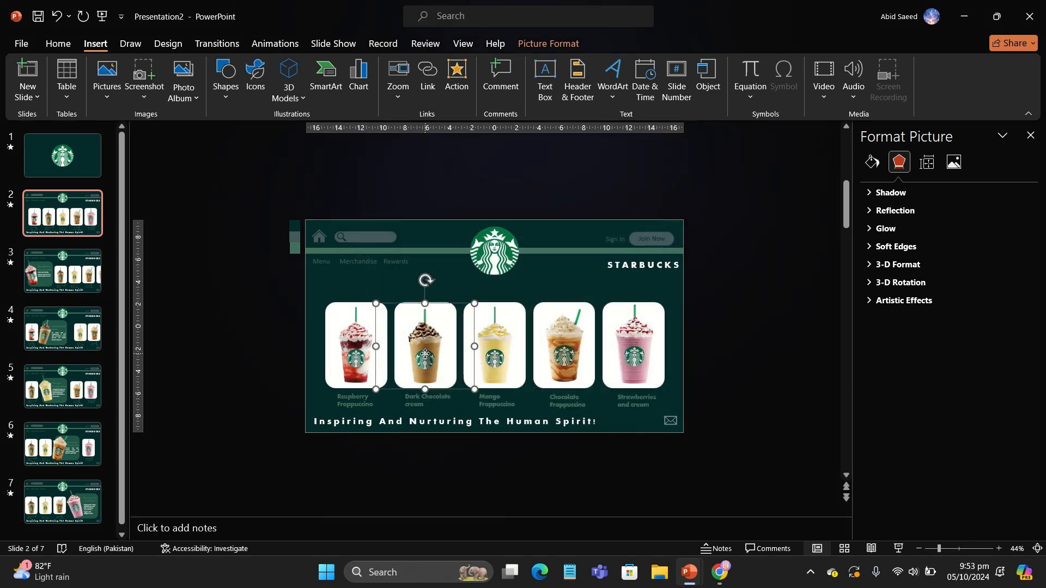
Step: Link the Dark Chocolate cream picture on slide 2 to slide 4
left_click(459, 88)
left_click(427, 226)
left_click(463, 241)
left_click(460, 348)
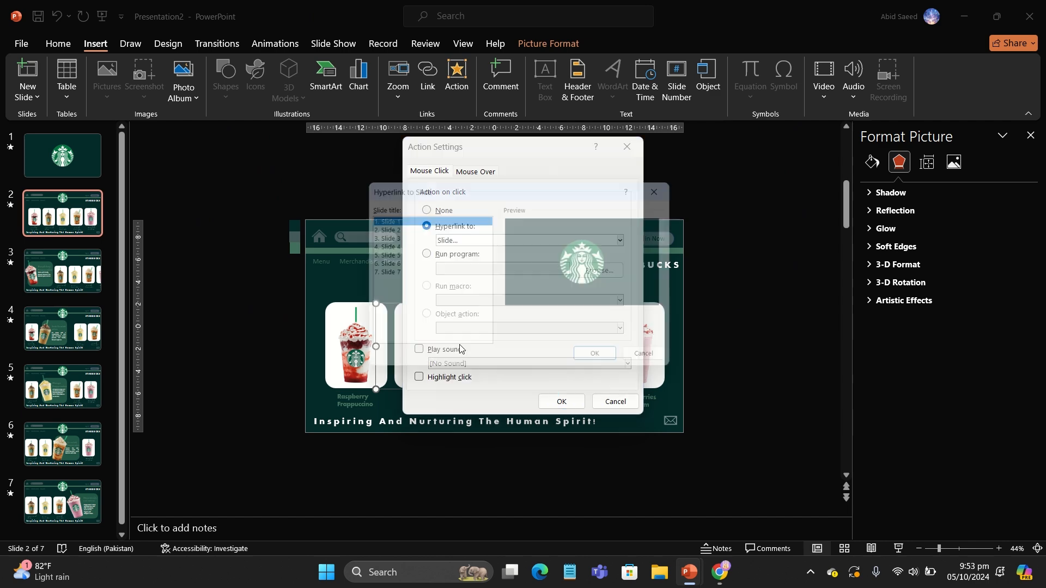
left_click(389, 246)
left_click(599, 363)
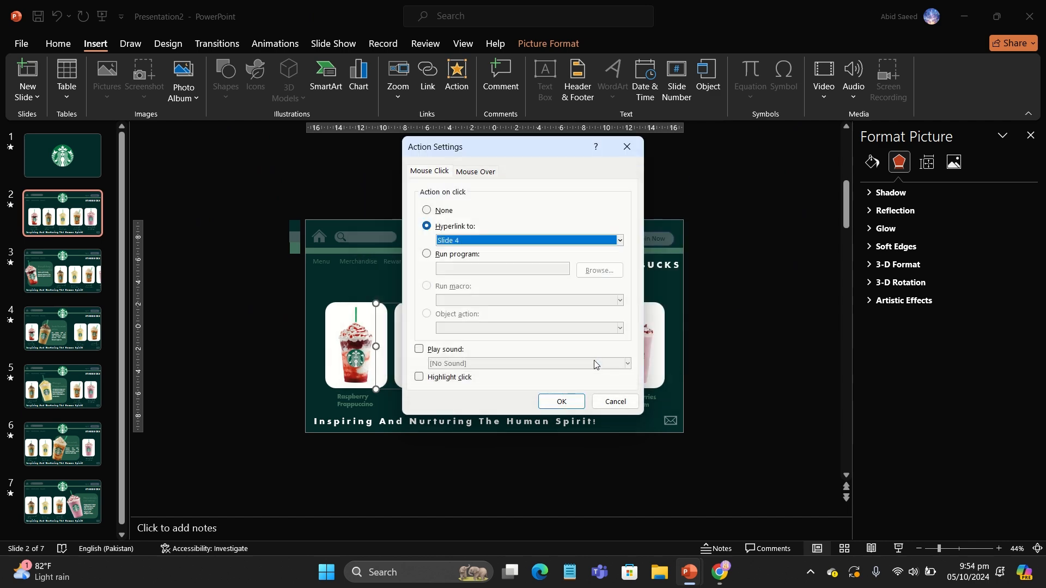
left_click(562, 401)
Step: Link the Mango Frappuccino picture on slide 2 to slide 5
left_click(498, 351)
left_click(457, 76)
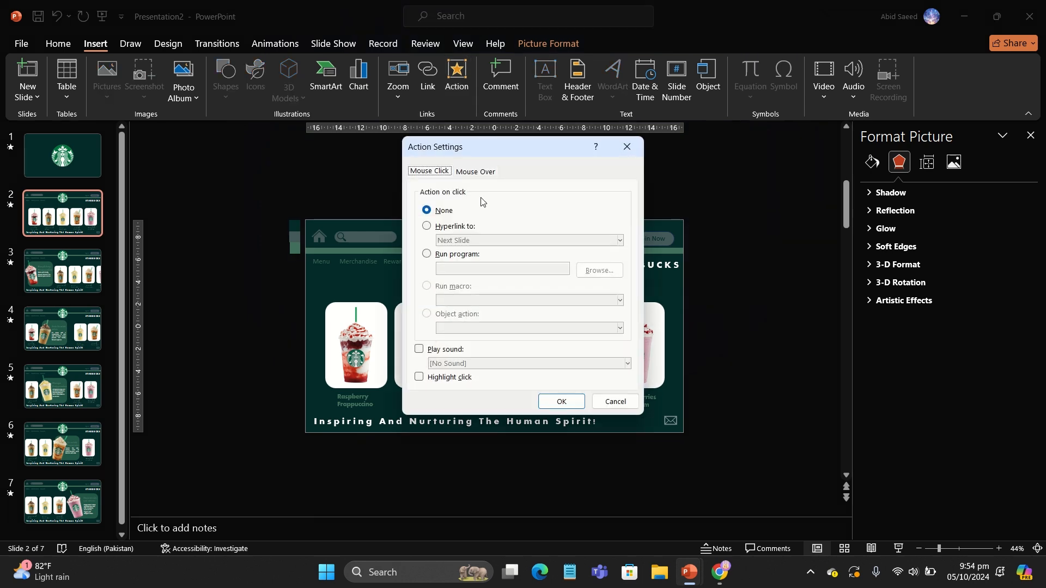
left_click(456, 226)
left_click(463, 240)
left_click(469, 341)
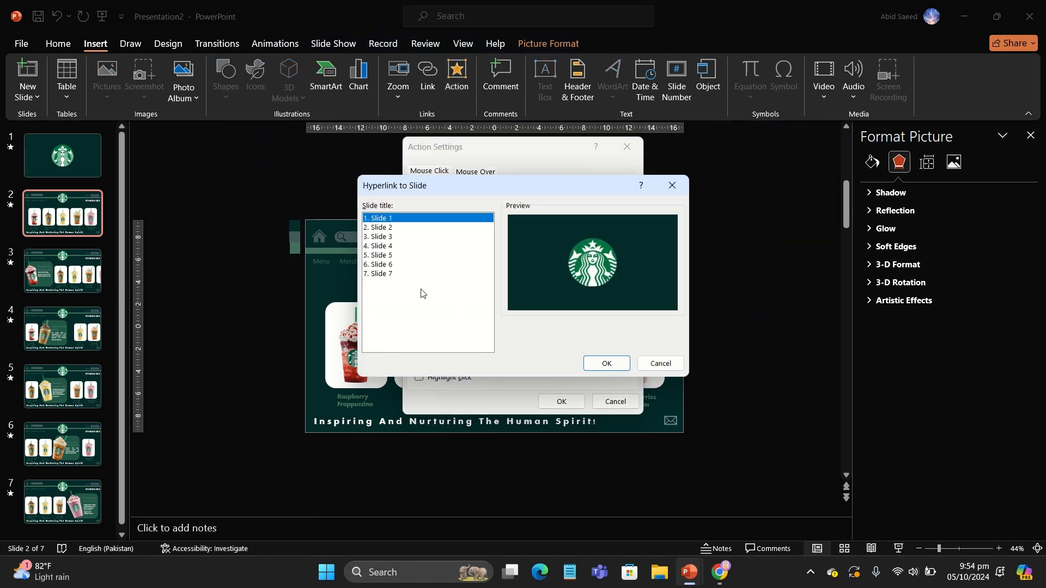
left_click(385, 256)
left_click(606, 363)
left_click(562, 402)
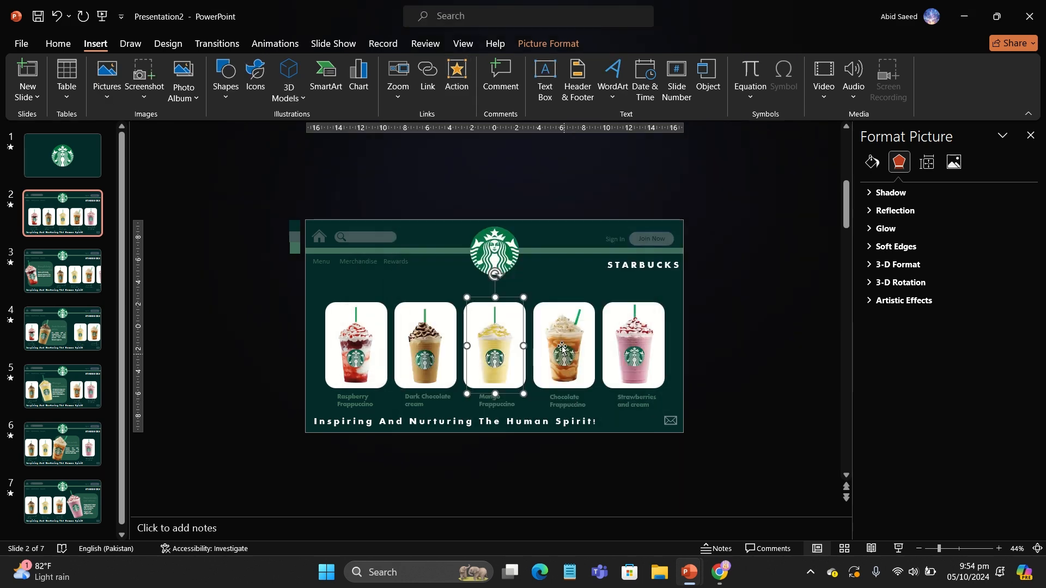
Step: Link the Chocolate Frappuccino picture on slide 2 to slide 6
left_click(457, 79)
left_click(456, 225)
left_click(463, 240)
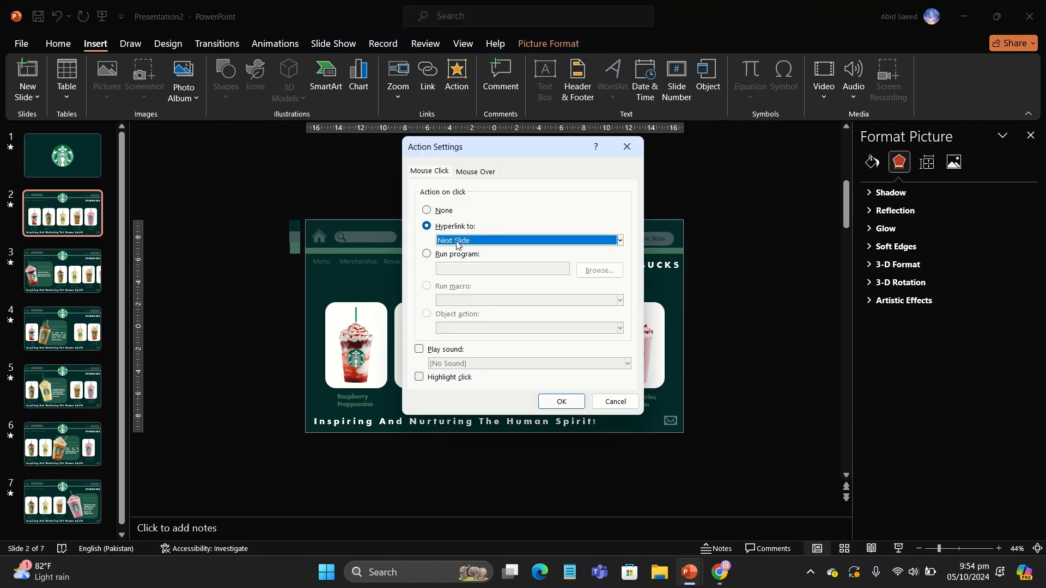
left_click(459, 344)
left_click(405, 265)
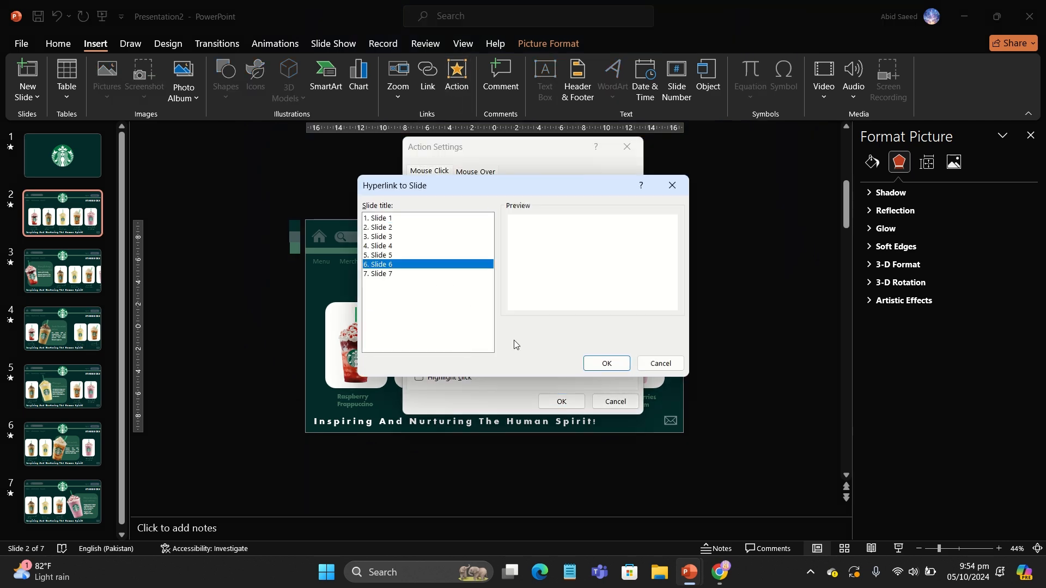
left_click(606, 364)
left_click(561, 401)
Step: Link the Strawberries and cream picture on slide 2 to slide 7
left_click(640, 354)
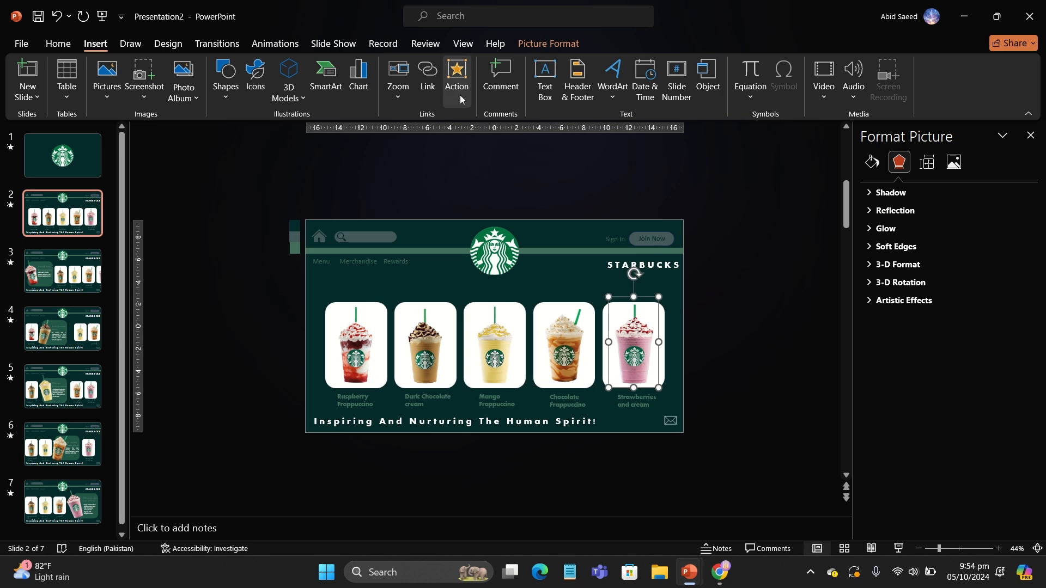
left_click(457, 79)
left_click(456, 226)
left_click(471, 242)
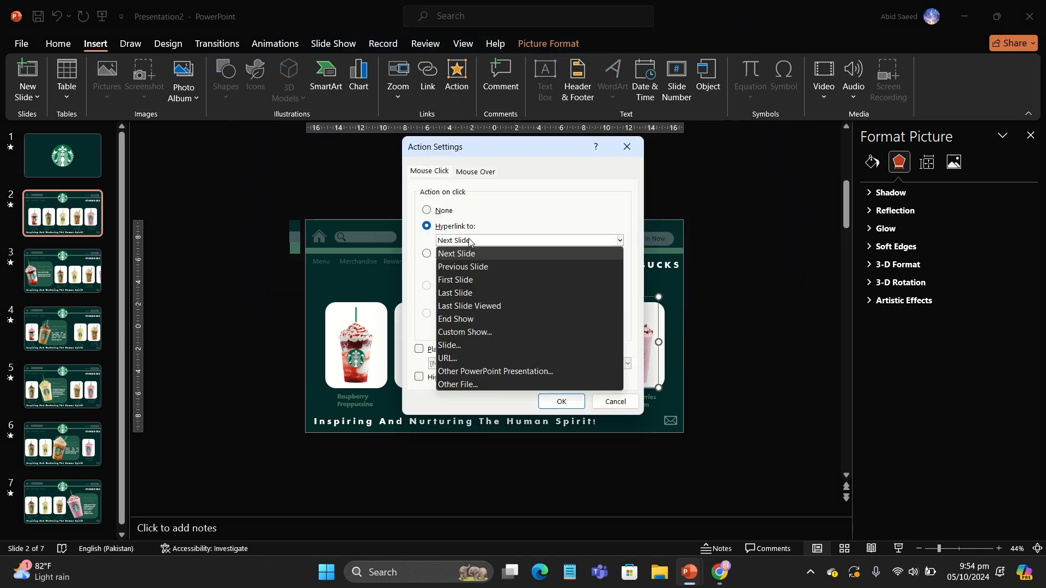
left_click(478, 346)
left_click(382, 275)
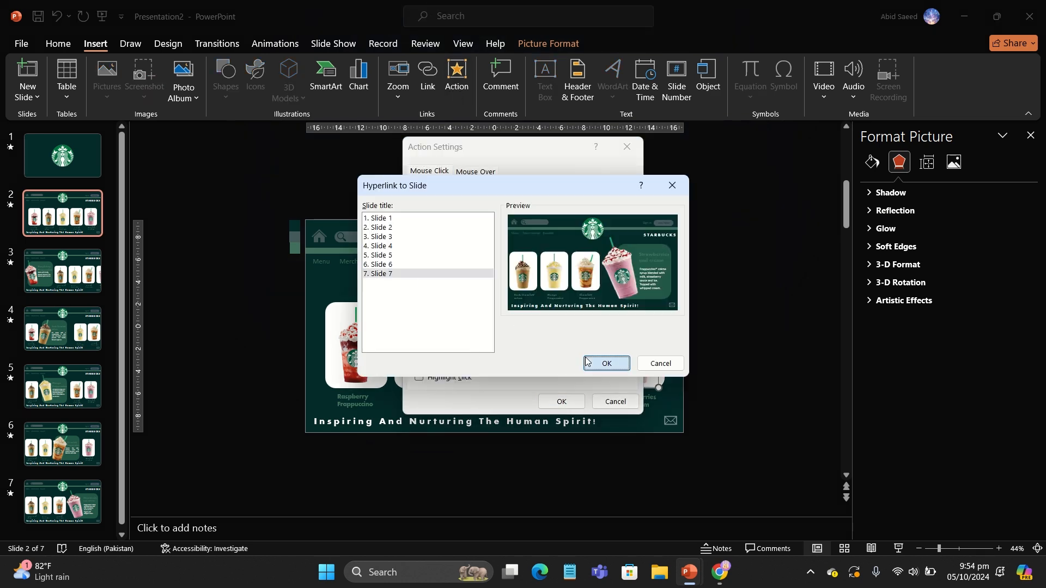
left_click(606, 363)
left_click(561, 401)
Step: On slide 3, link the enlarged Raspberry Frappuccino picture back to slide 2
left_click(82, 286)
left_click(338, 343)
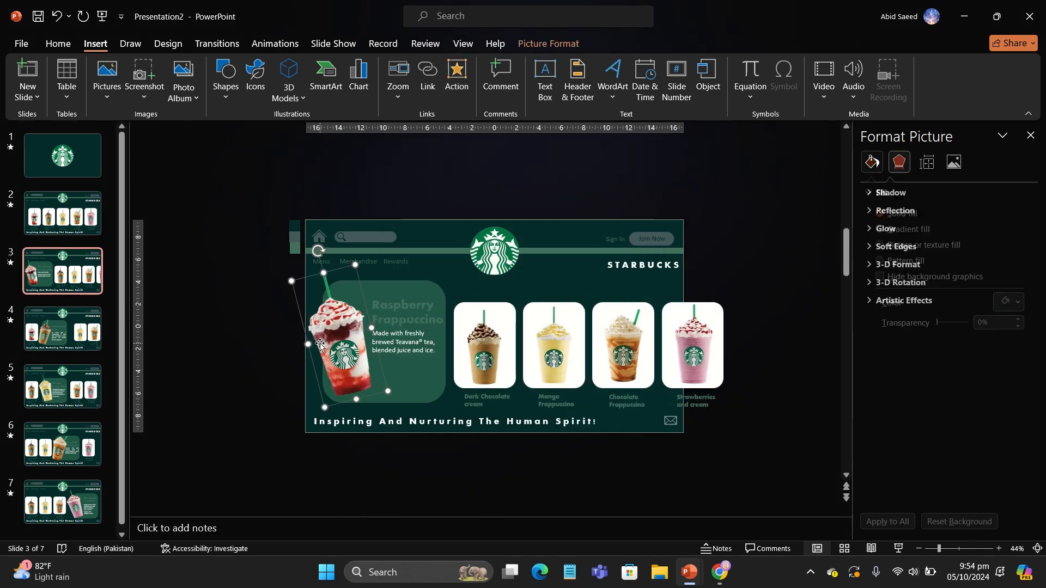
left_click(457, 79)
left_click(426, 226)
left_click(463, 240)
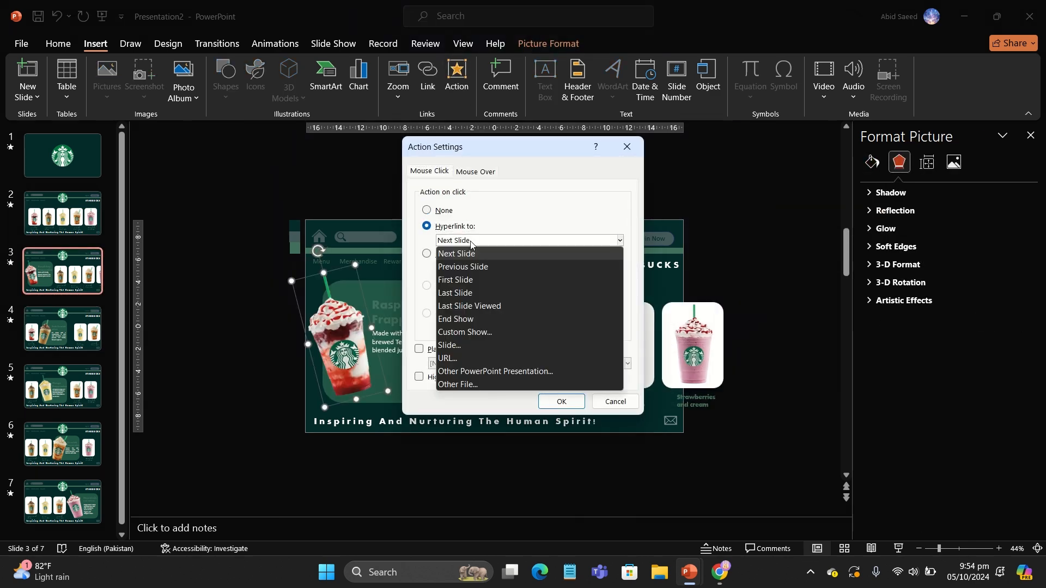
left_click(467, 346)
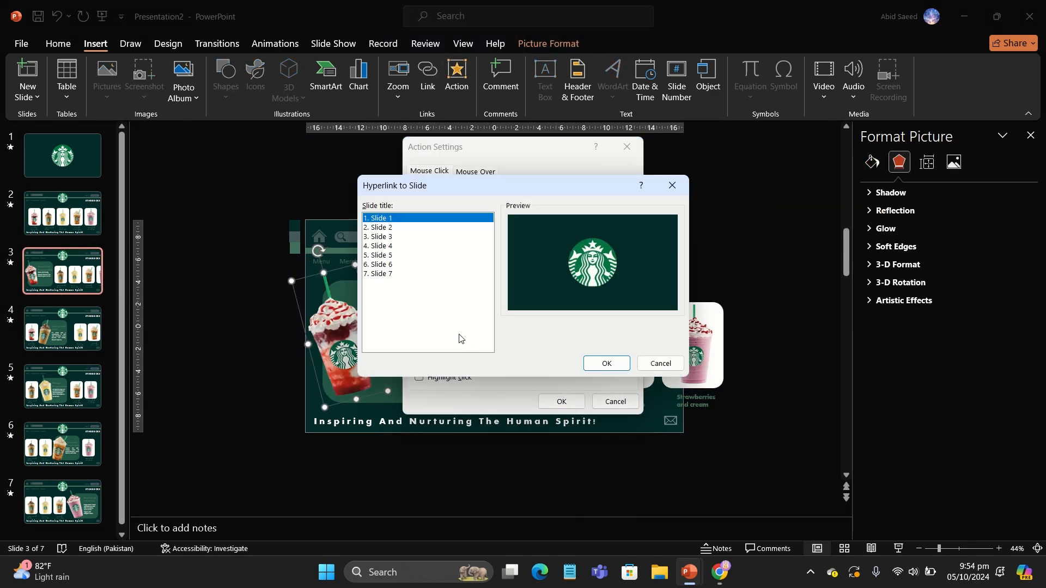
left_click(605, 364)
left_click(561, 402)
Step: On slide 4, link the enlarged Dark Chocolate cream picture back to slide 2
left_click(60, 339)
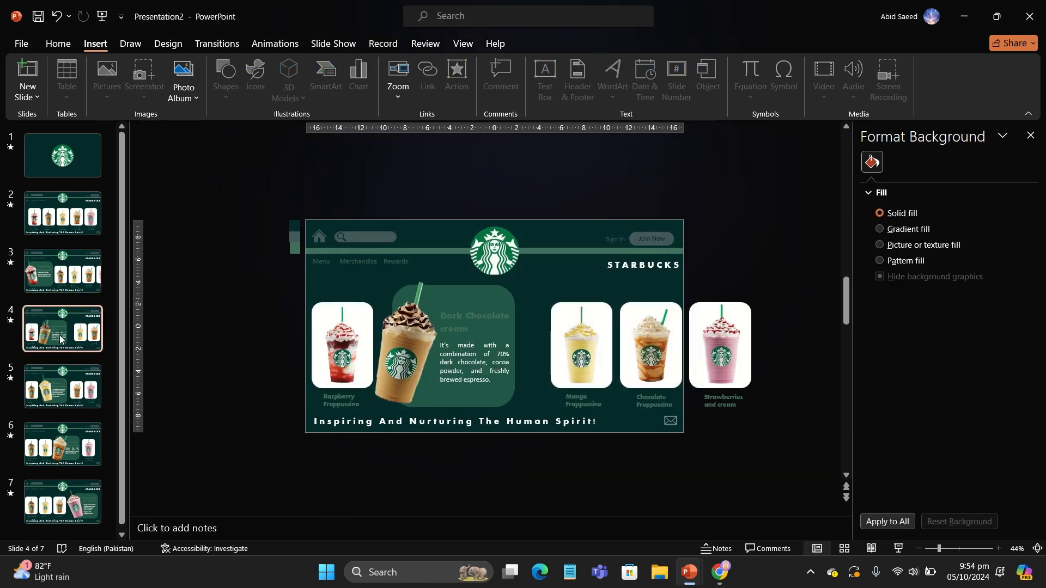
left_click(408, 351)
left_click(456, 76)
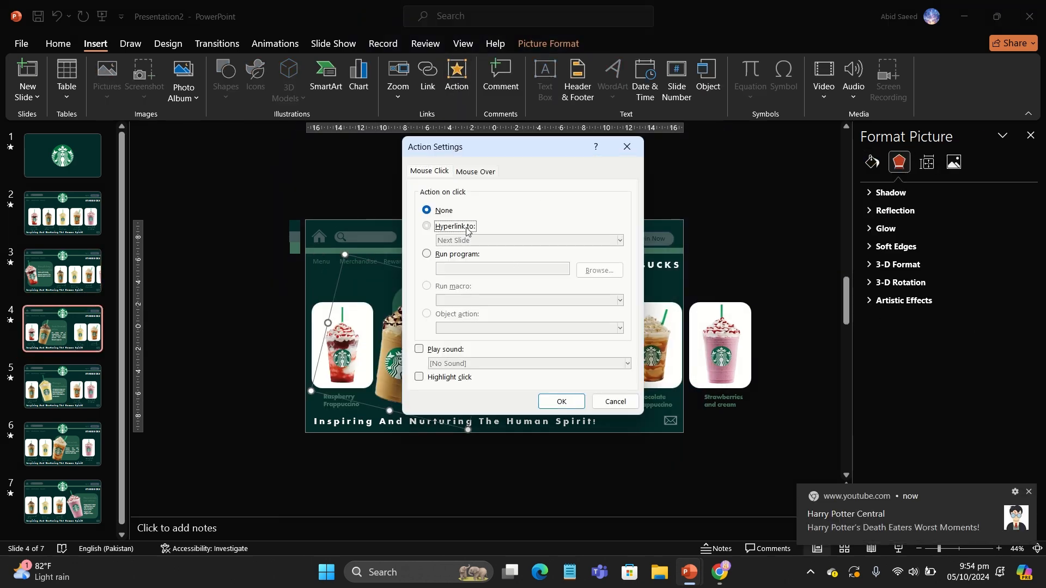
left_click(466, 228)
left_click(471, 240)
left_click(473, 345)
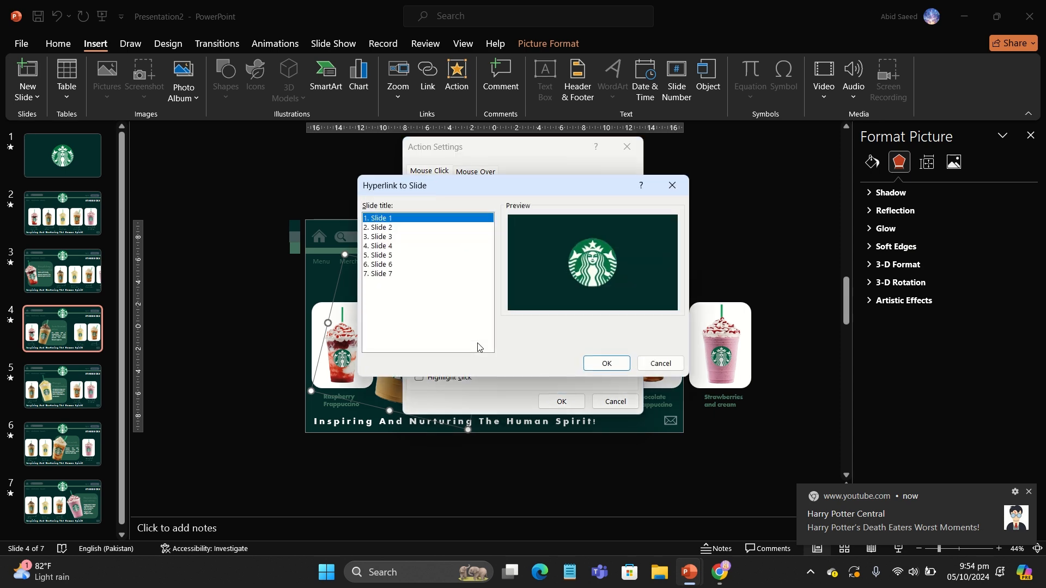
left_click(381, 227)
left_click(606, 364)
left_click(562, 400)
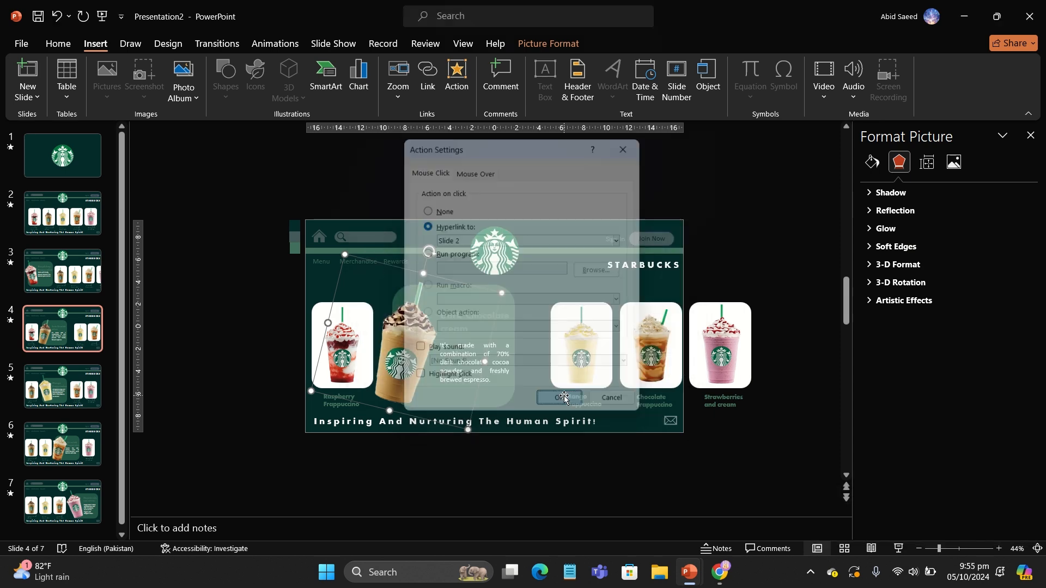
Step: On slide 5, link the enlarged Mango Frappuccino picture back to slide 2
left_click(63, 387)
left_click(406, 342)
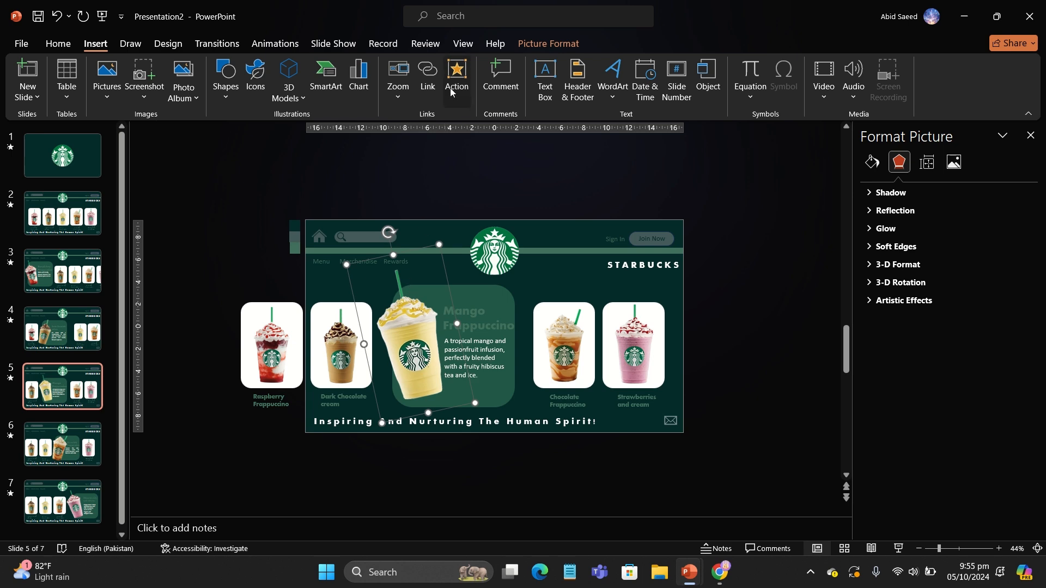
left_click(450, 87)
left_click(449, 224)
left_click(452, 240)
left_click(456, 335)
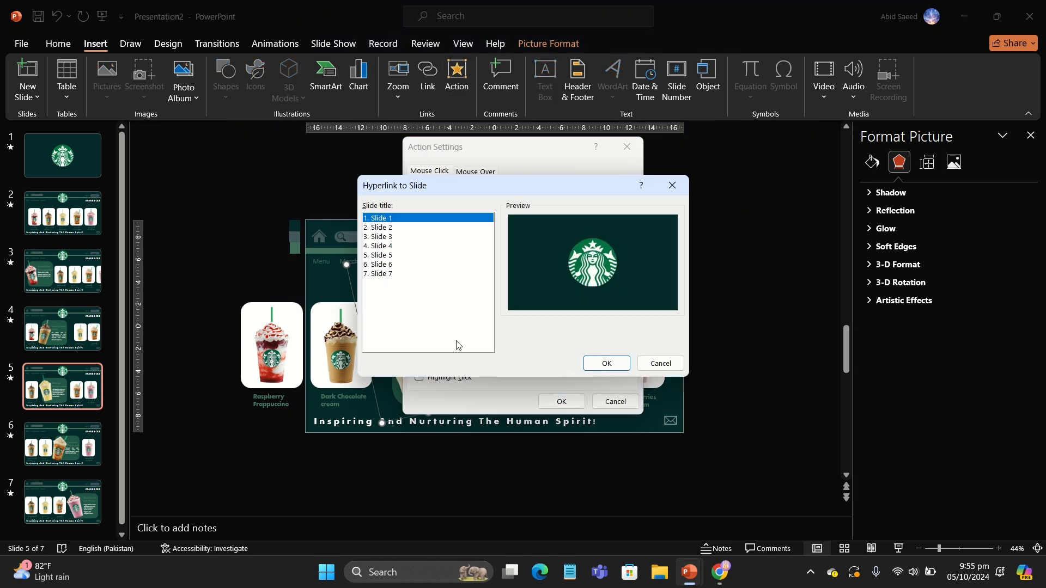
left_click(381, 227)
left_click(606, 364)
left_click(561, 400)
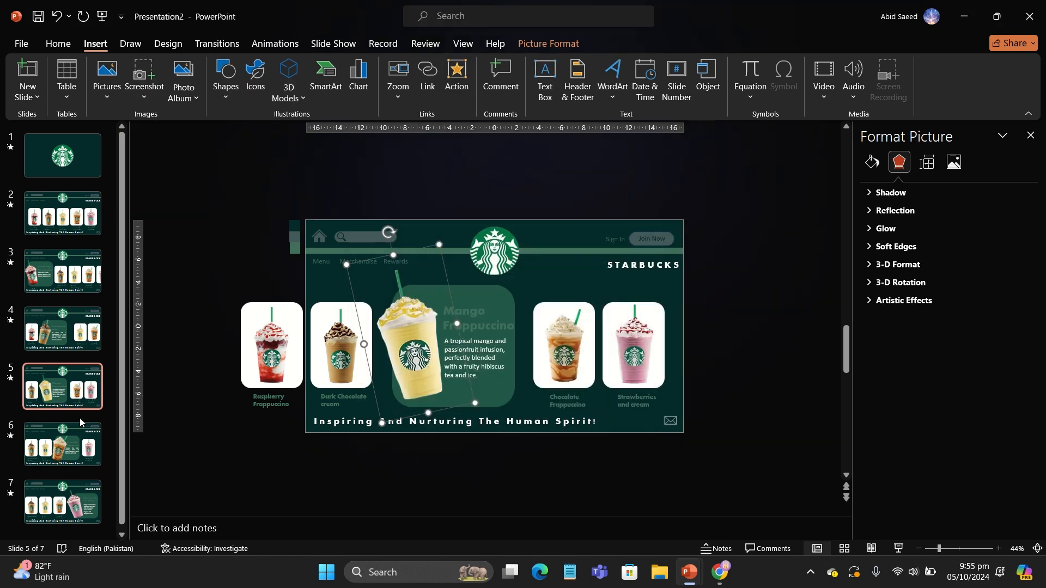
Step: On slide 6, link the enlarged Chocolate Frappuccino picture back to slide 2
left_click(73, 430)
left_click(482, 349)
left_click(453, 87)
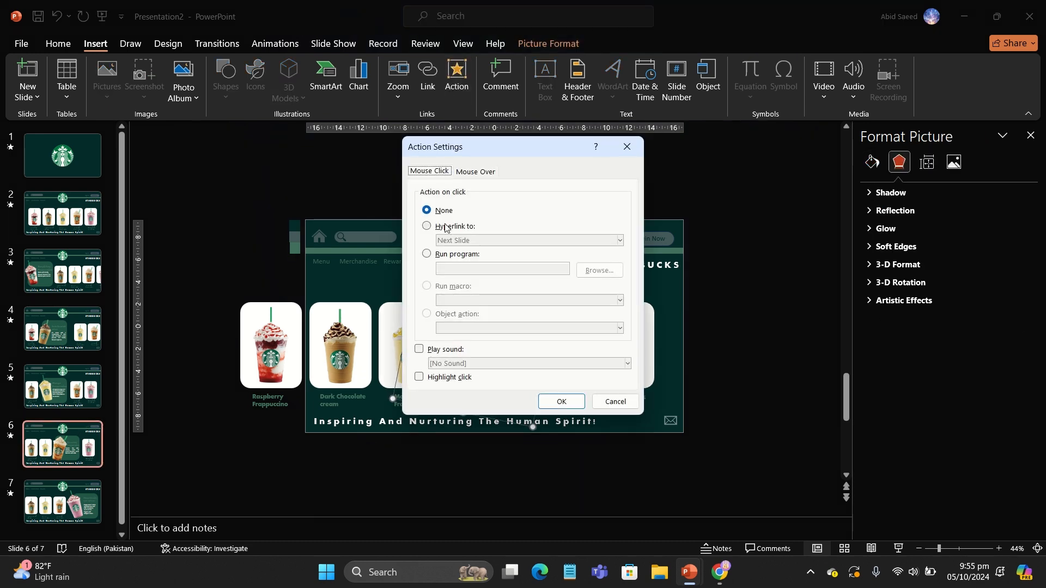
left_click(457, 243)
left_click(455, 347)
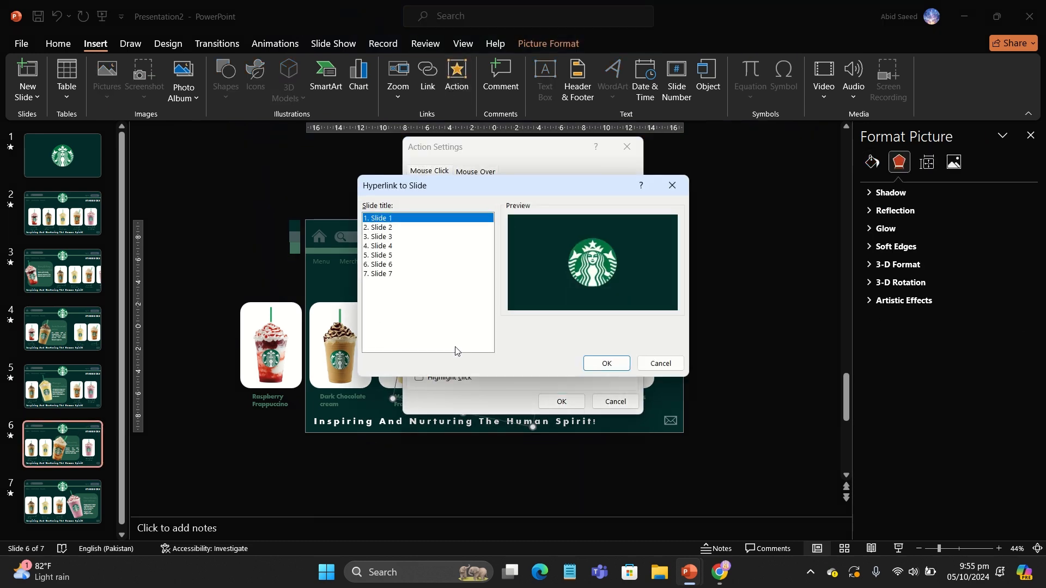
left_click(391, 230)
left_click(604, 364)
left_click(561, 401)
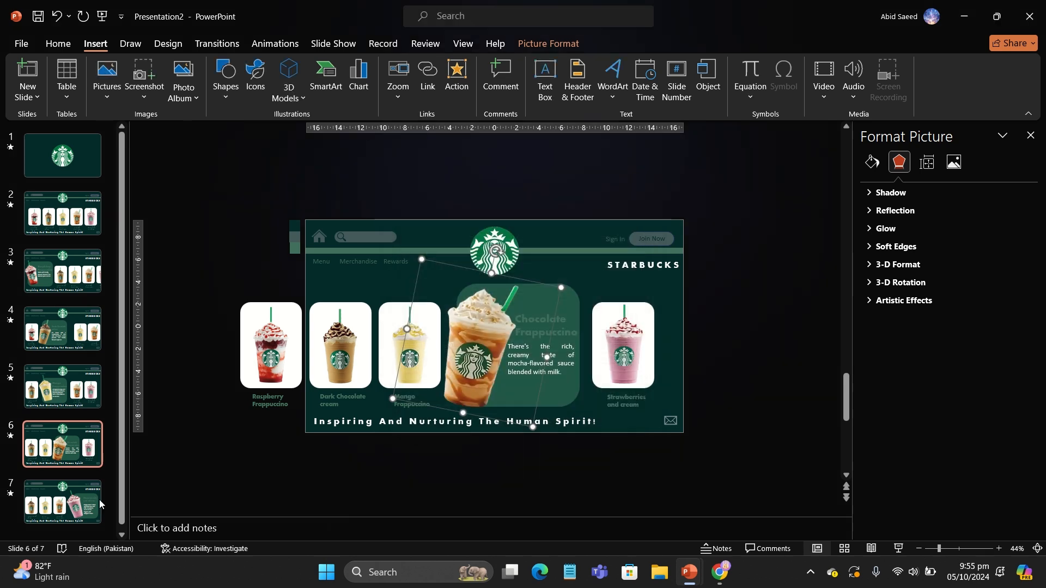
Step: On slide 7, link the enlarged Strawberries and cream picture back to slide 2
scroll(555, 345, "down", 1)
left_click(555, 344)
left_click(457, 79)
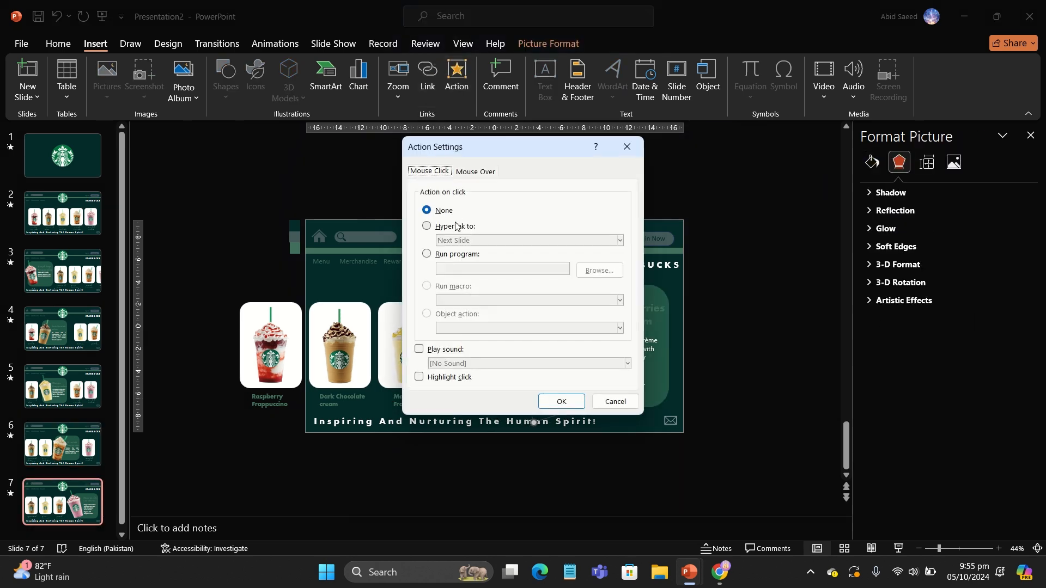
left_click(465, 244)
left_click(456, 346)
left_click(391, 229)
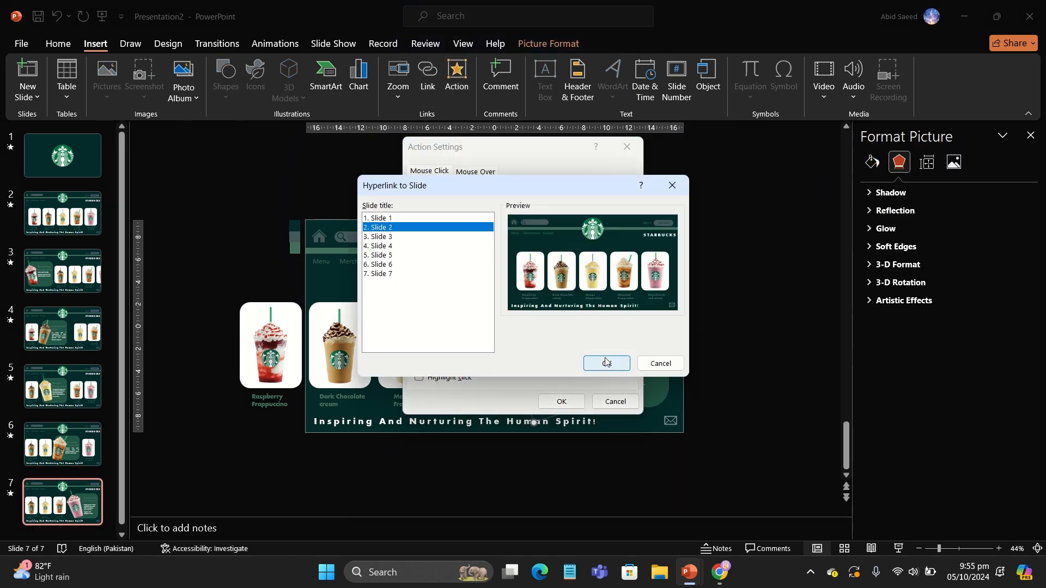
left_click(604, 363)
left_click(561, 401)
Step: Duplicate slide 2 and move the copy to the end of the deck as slide 8
right_click(92, 226)
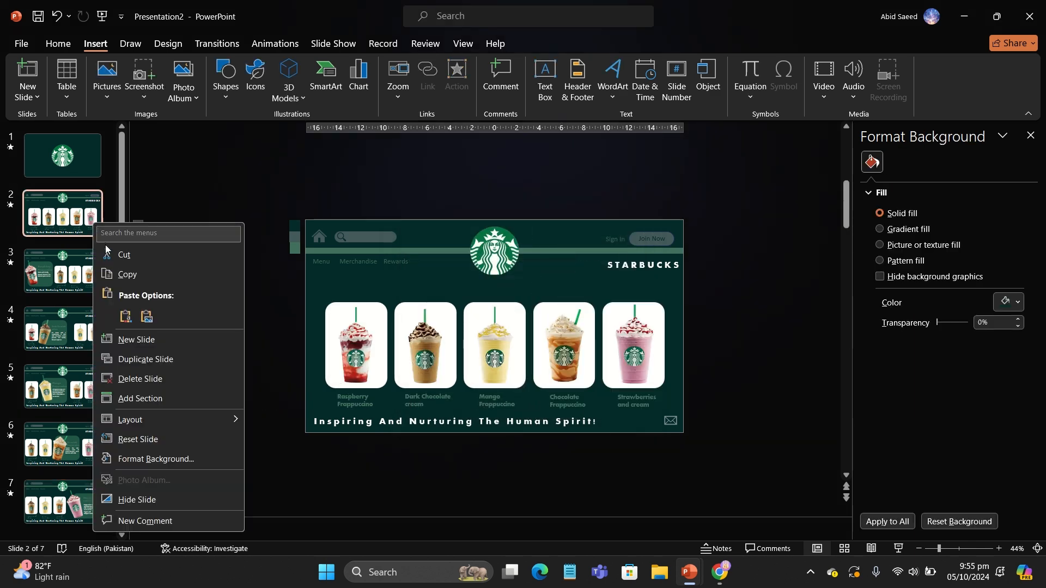
left_click(145, 359)
left_click_drag(71, 282, 70, 507)
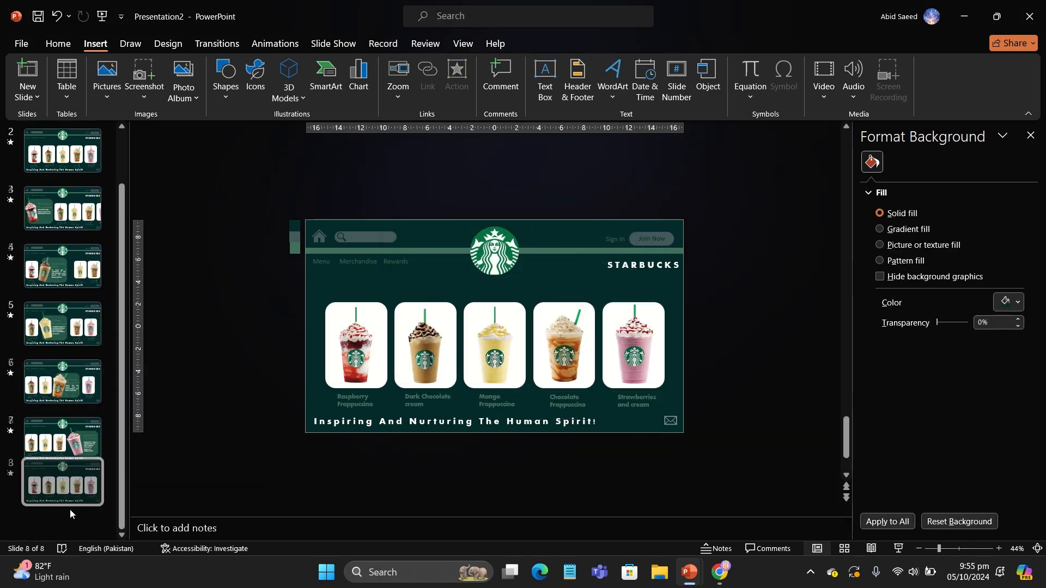
scroll(119, 308, "up", 3)
scroll(119, 309, "down", 1)
scroll(121, 312, "up", 2)
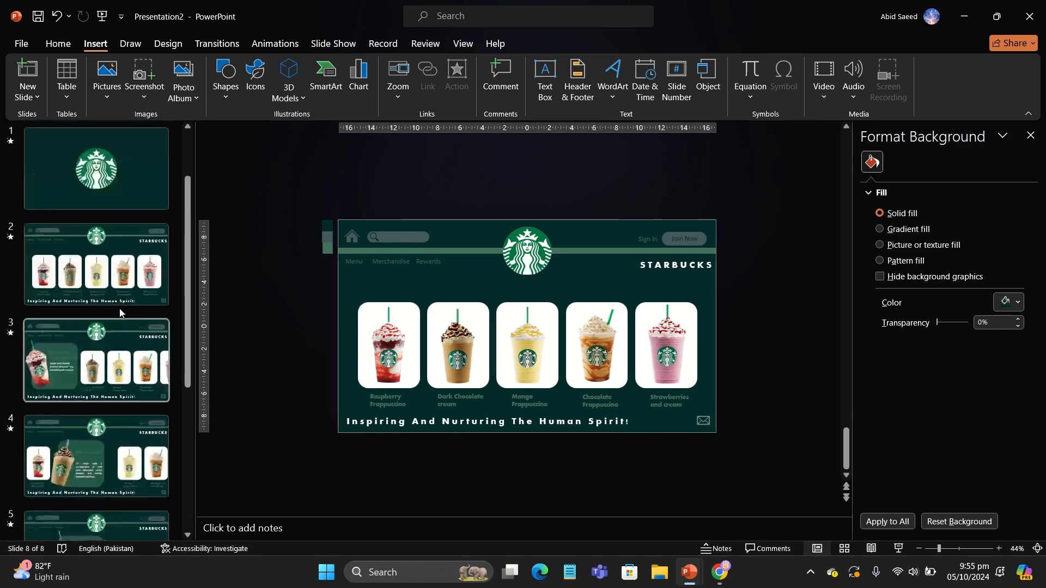
Step: Start the slide show from the beginning and advance to the drink menu slide
scroll(120, 313, "down", 5)
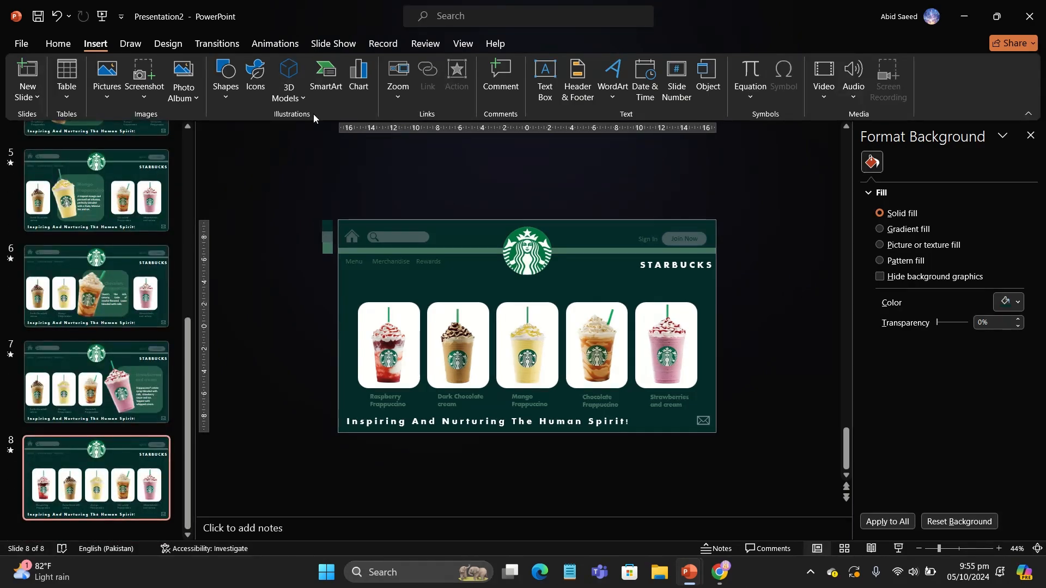
left_click(327, 44)
key("F5")
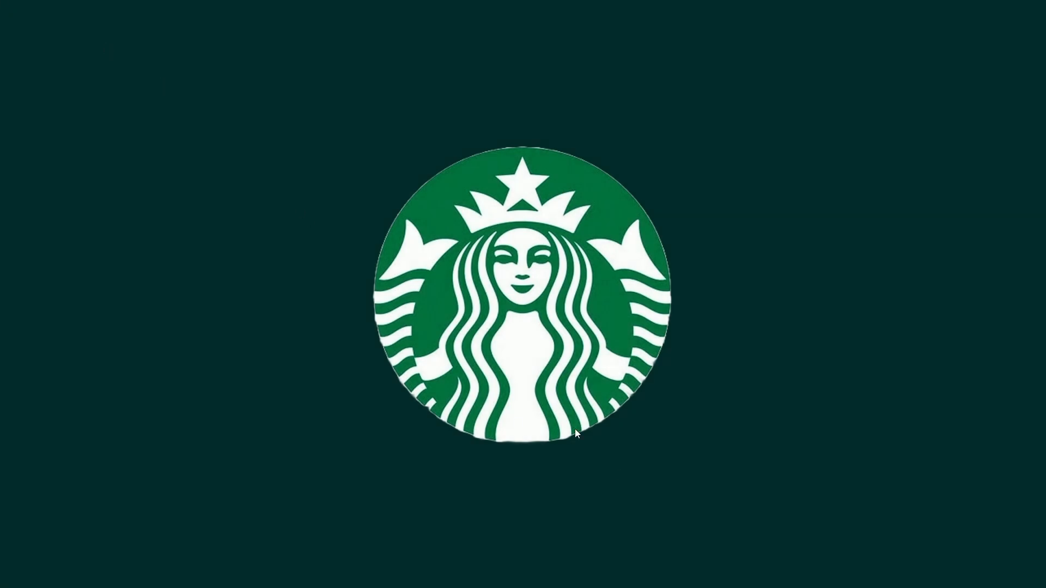
left_click(547, 399)
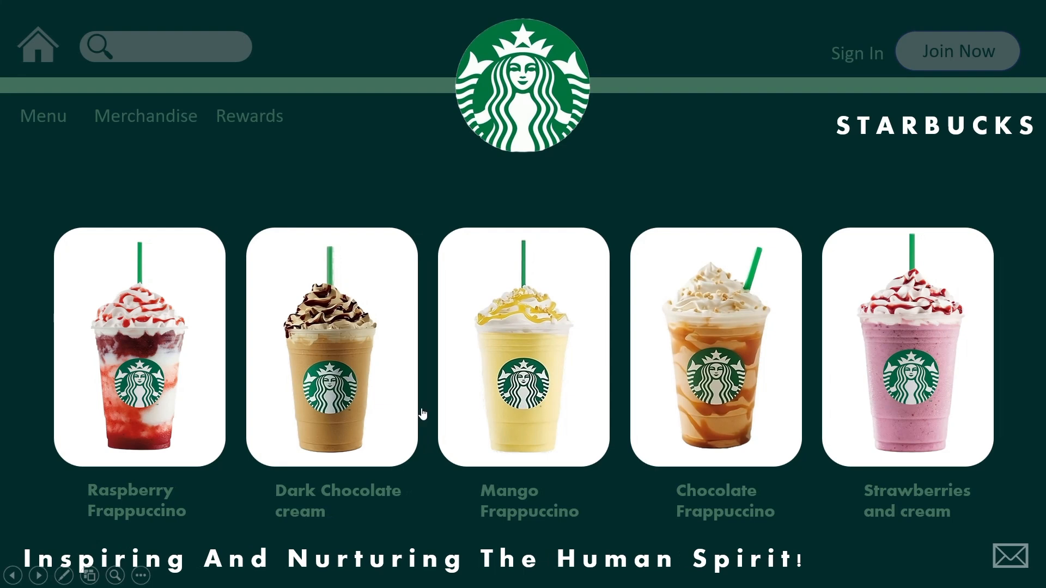
Step: Test the Raspberry Frappuccino and Dark Chocolate cream picture links, returning to the menu after each highlight
left_click(145, 385)
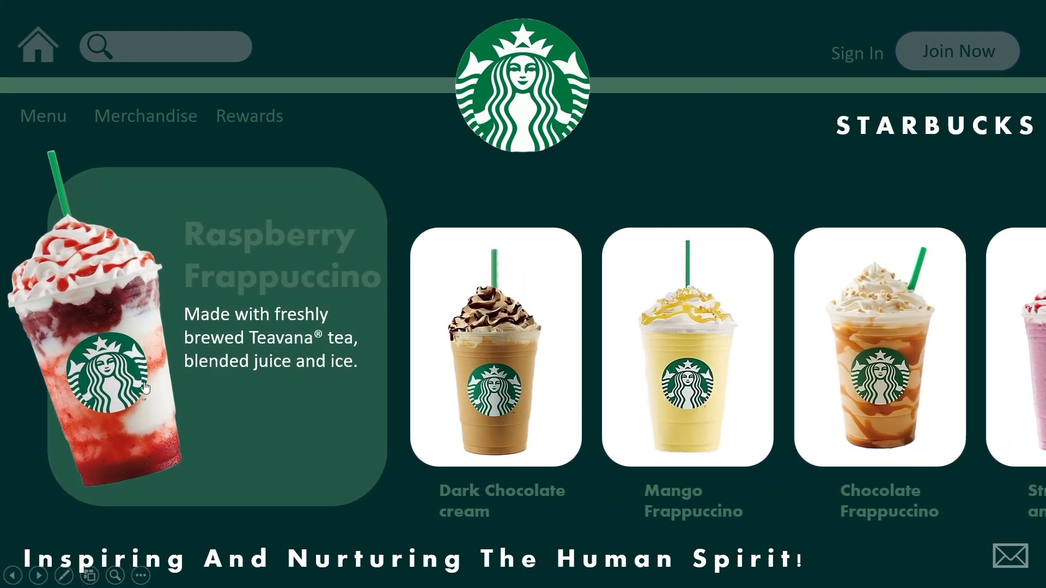
left_click(145, 385)
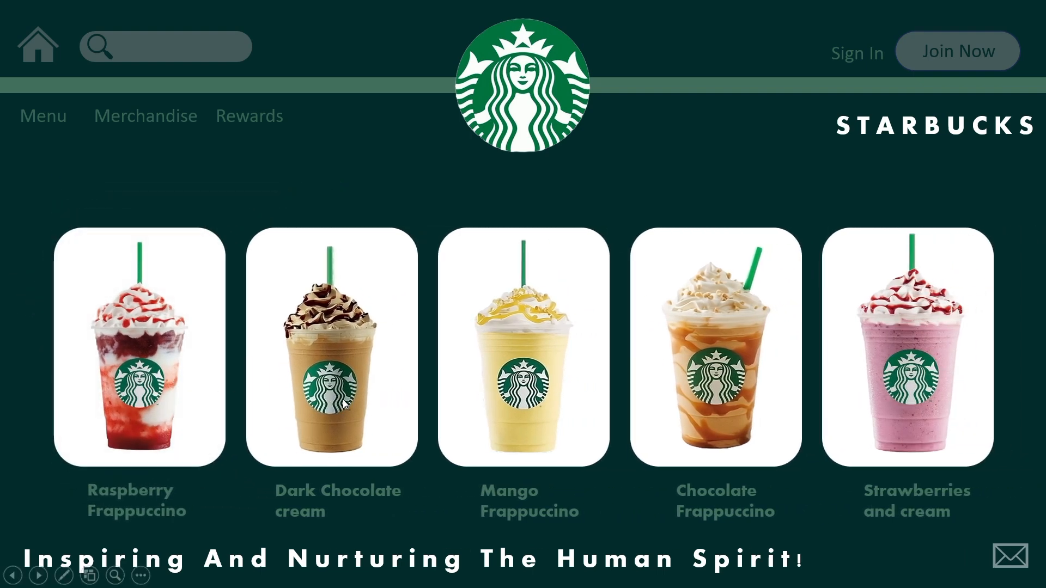
left_click(342, 400)
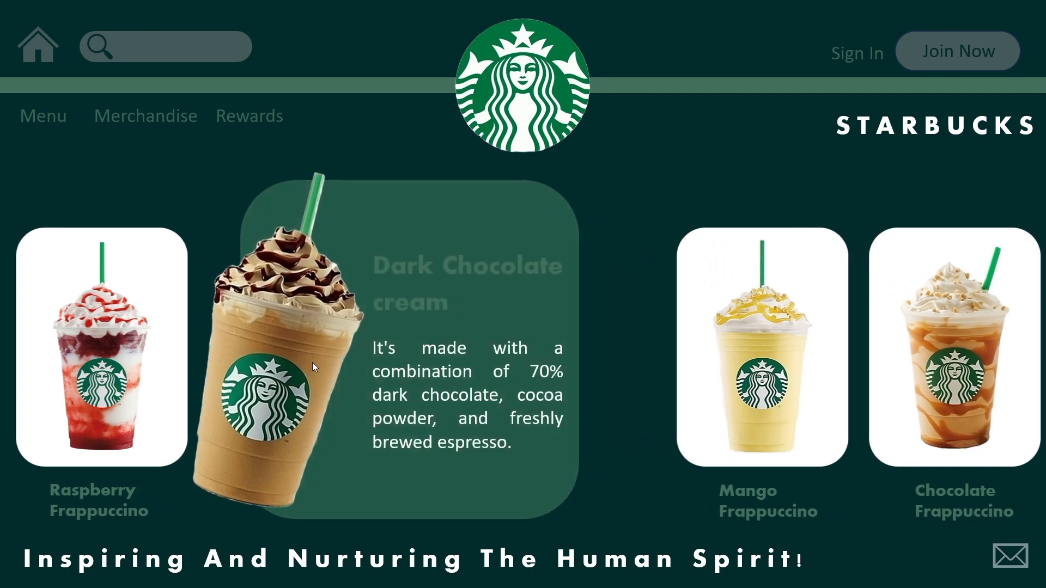
left_click(312, 362)
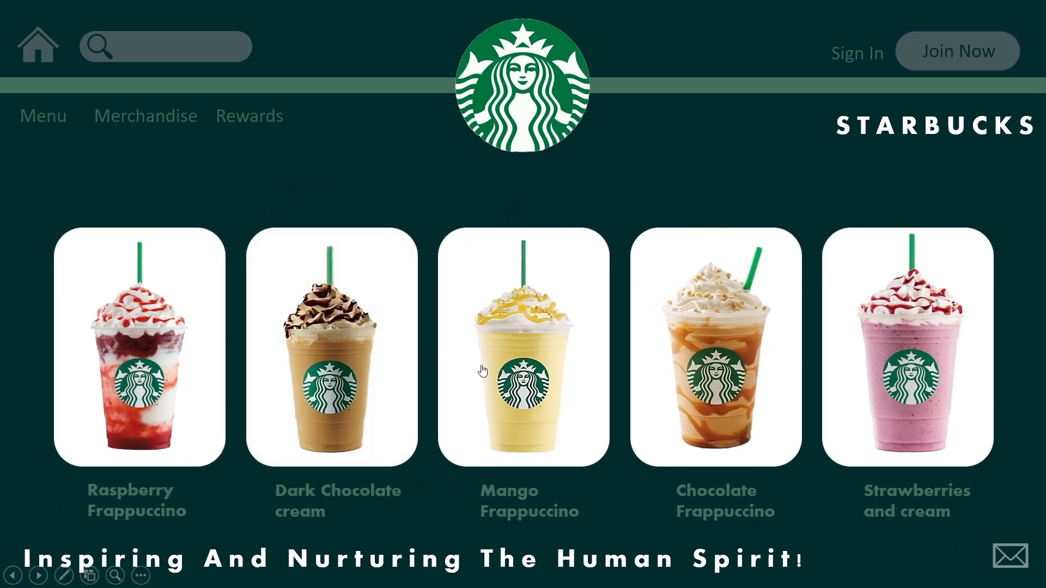
Step: Test the Mango Frappuccino, Chocolate Frappuccino and Strawberries and cream picture links in the slide show
left_click(528, 381)
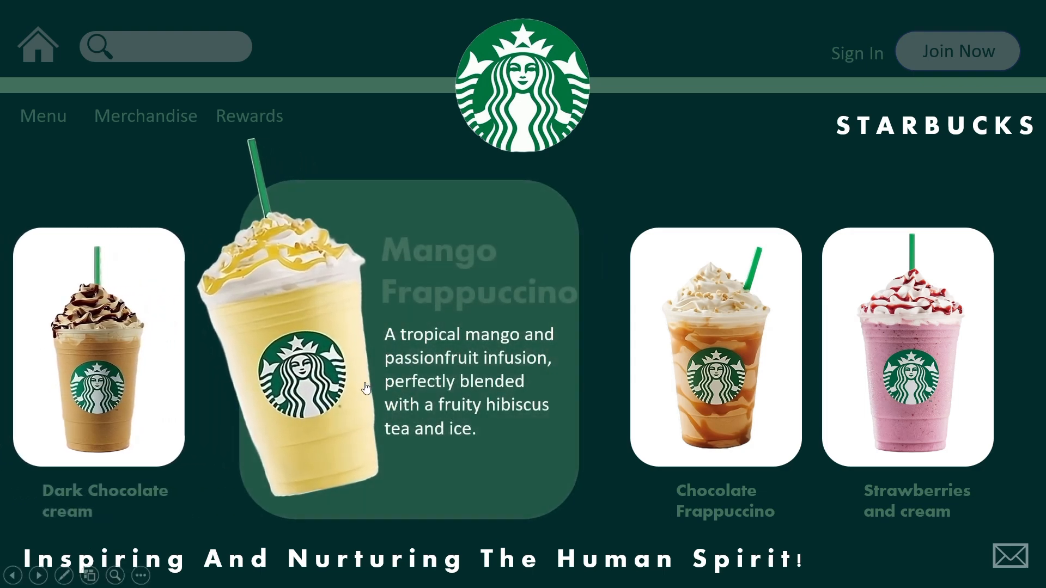
left_click(365, 382)
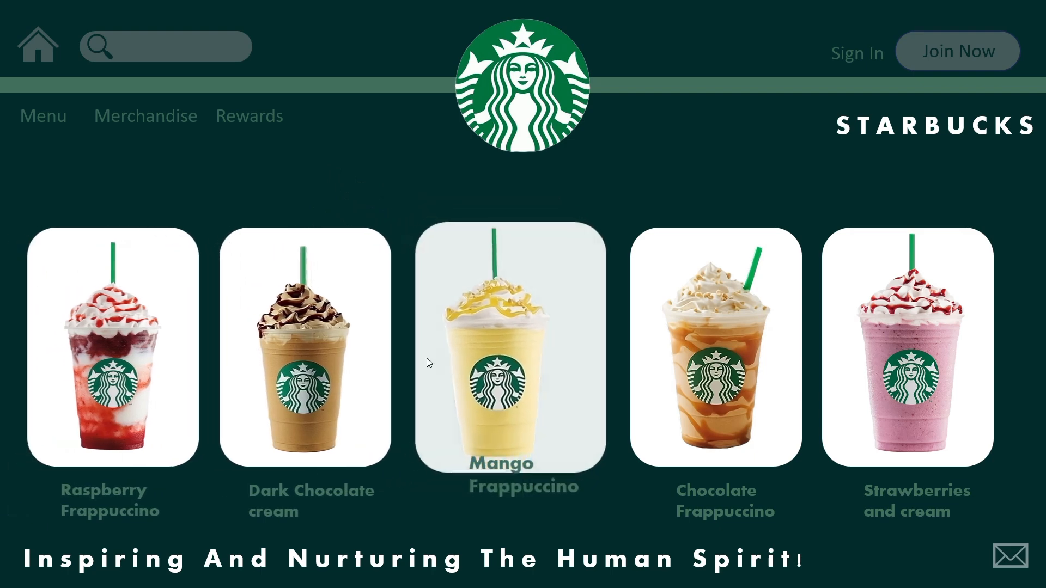
left_click(702, 385)
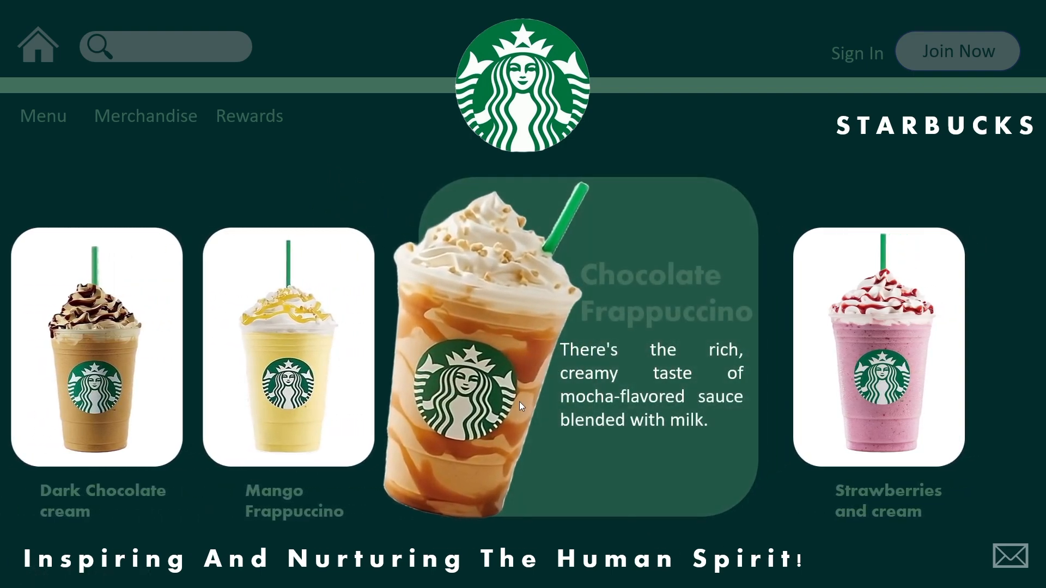
left_click(519, 400)
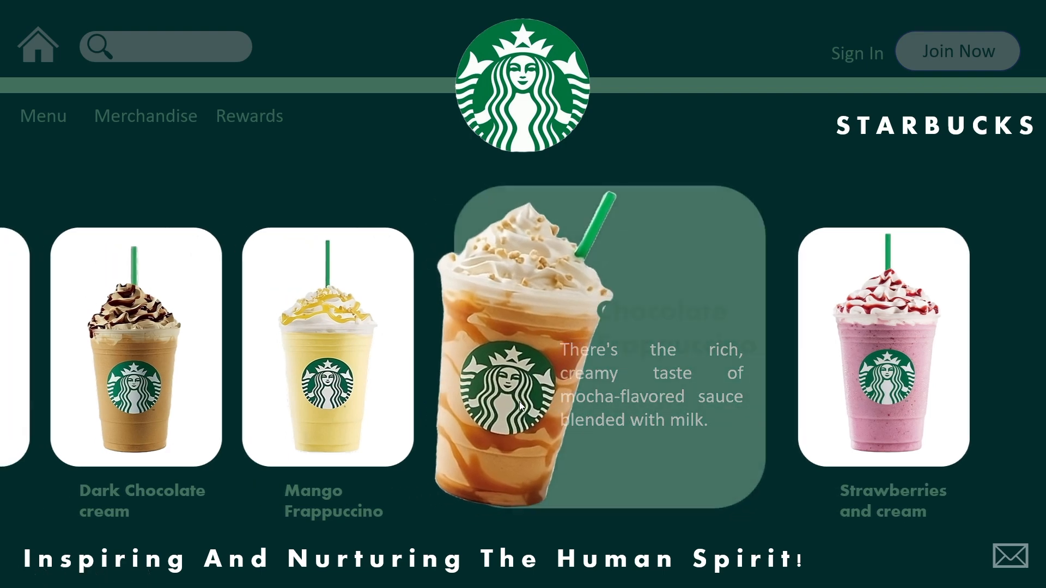
left_click(899, 387)
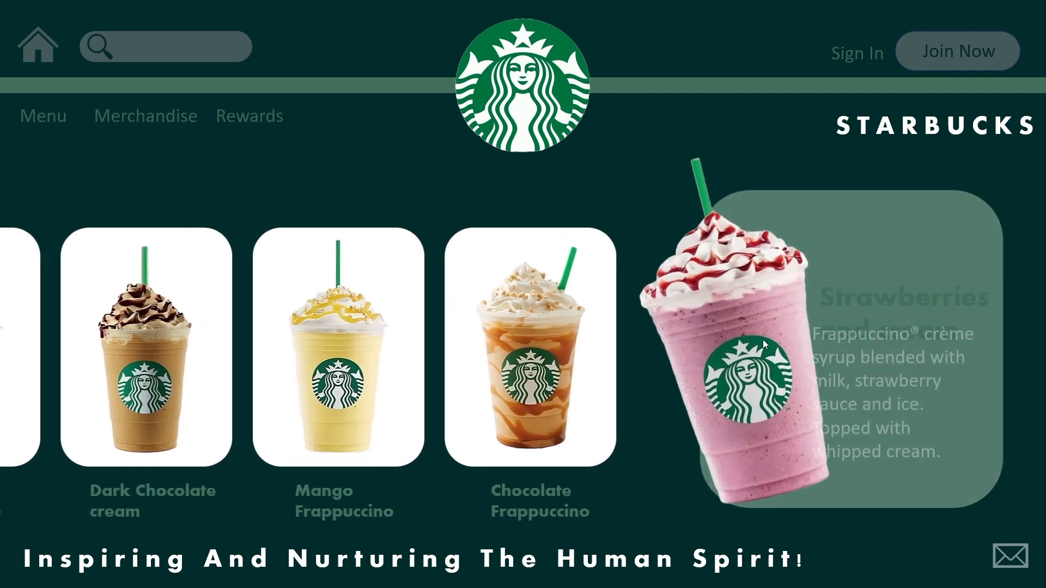